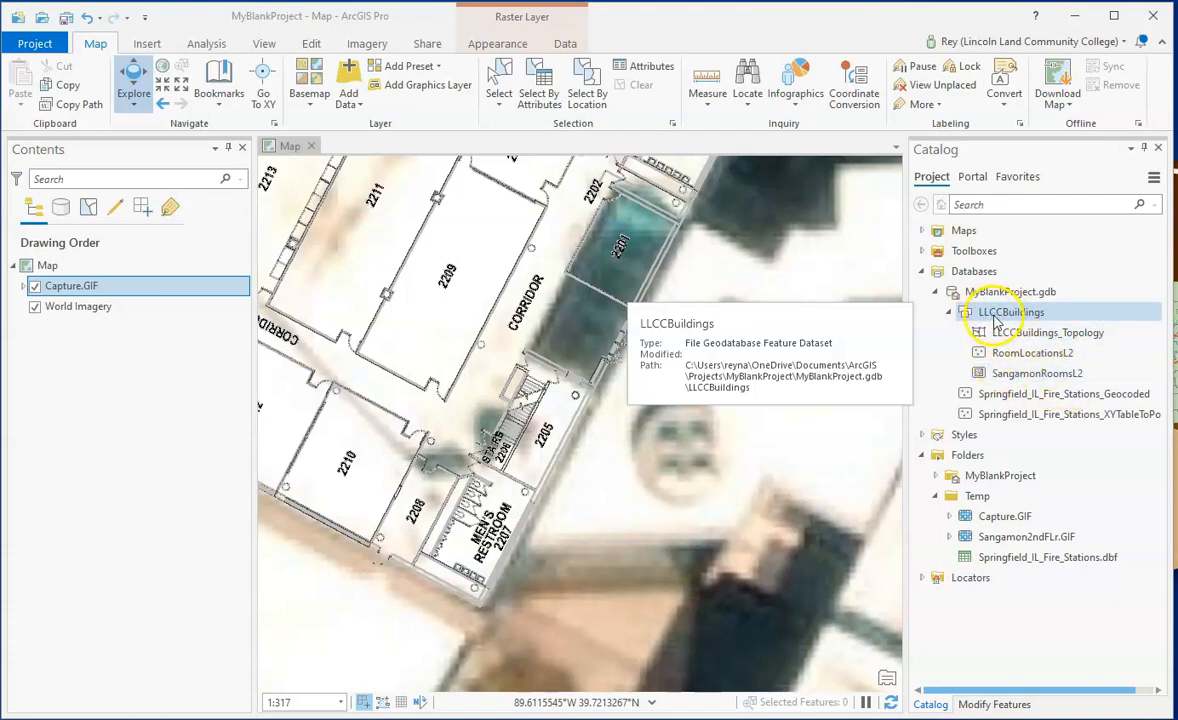
- Review the feature classes and topology in the LLCCBuildings dataset and the neighbouring geocoded fire stations layer
left_click(1005, 372)
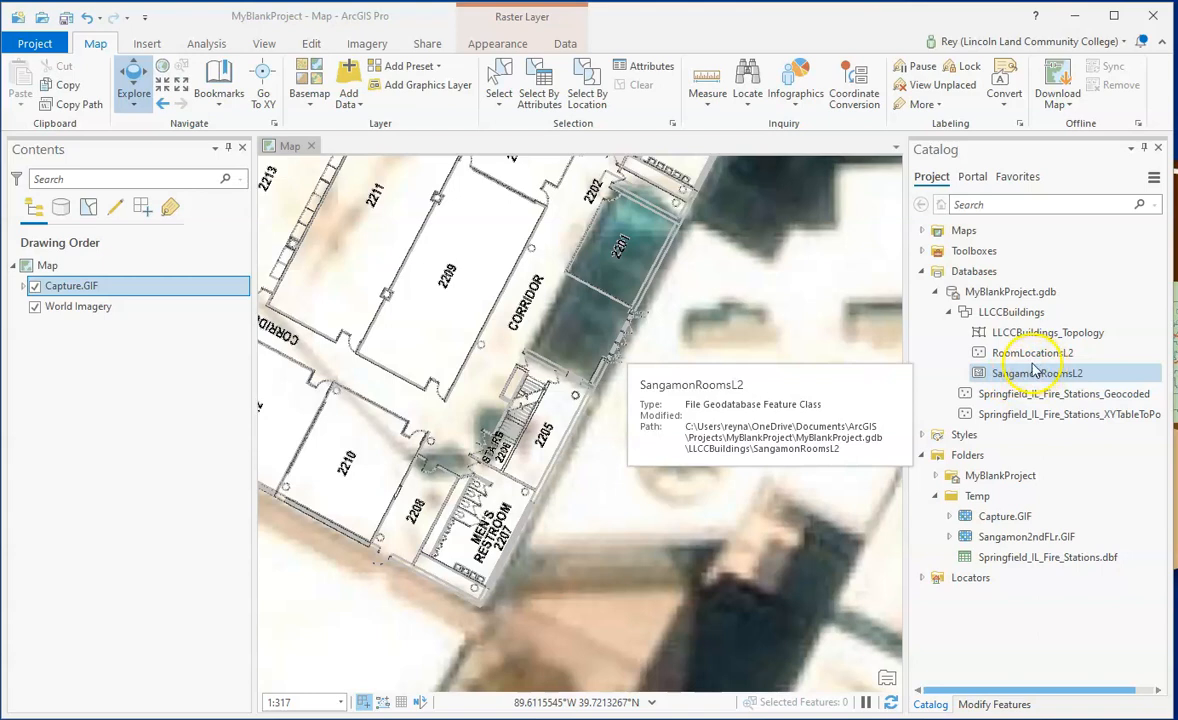
left_click(1009, 357)
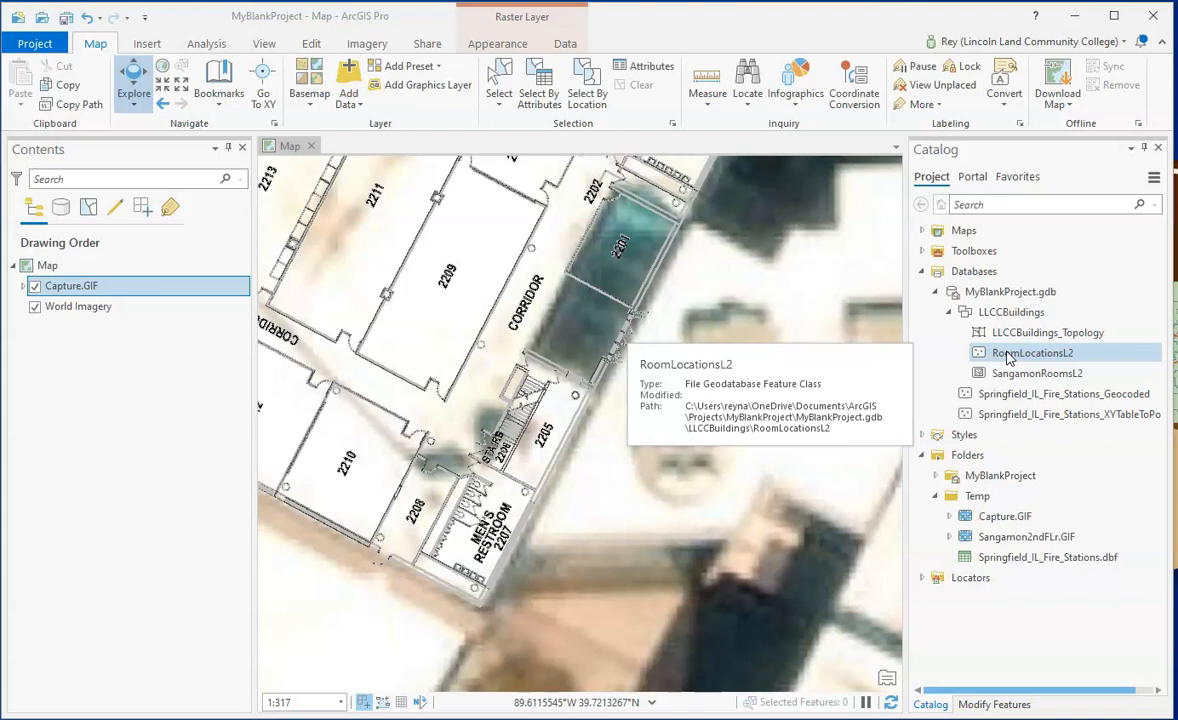
left_click(1017, 336)
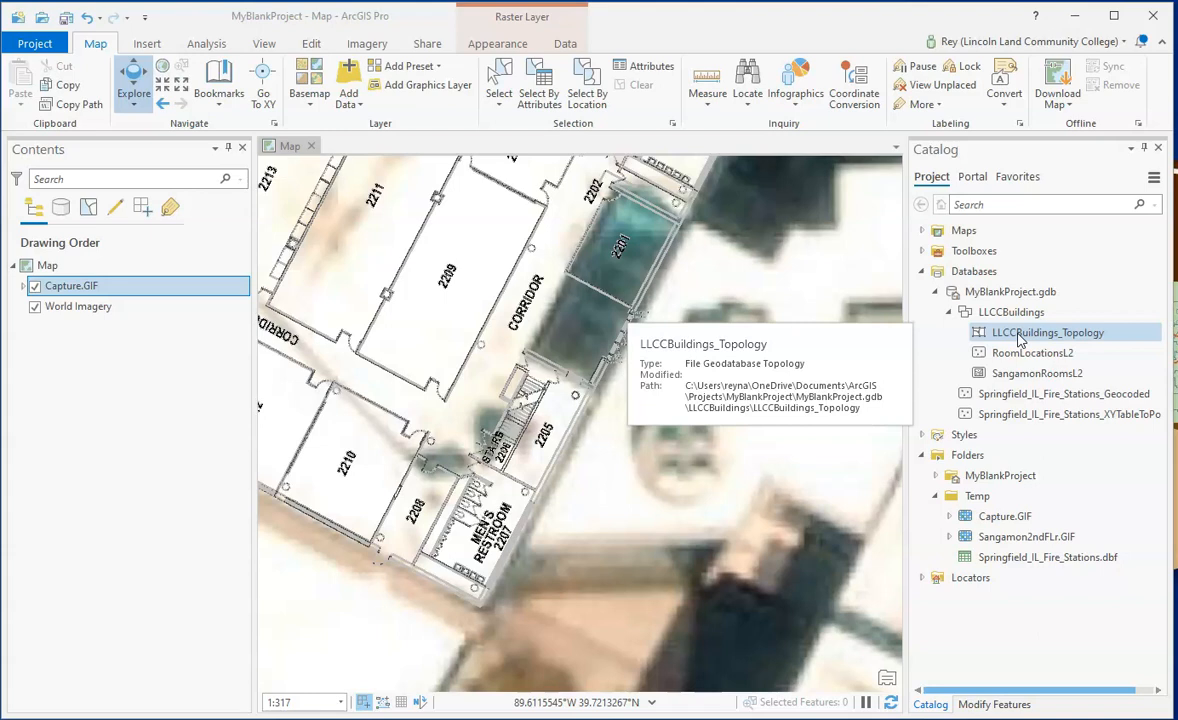
left_click(1020, 375)
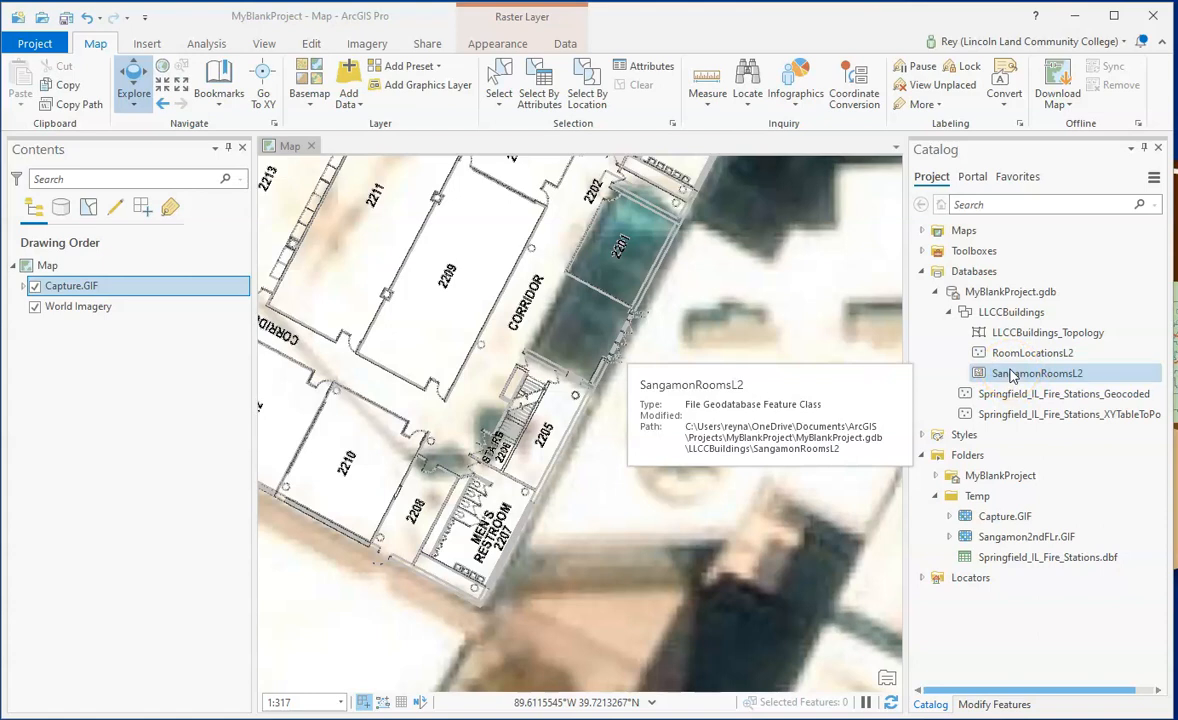
left_click(1005, 395)
left_click(1010, 374)
left_click(1005, 397)
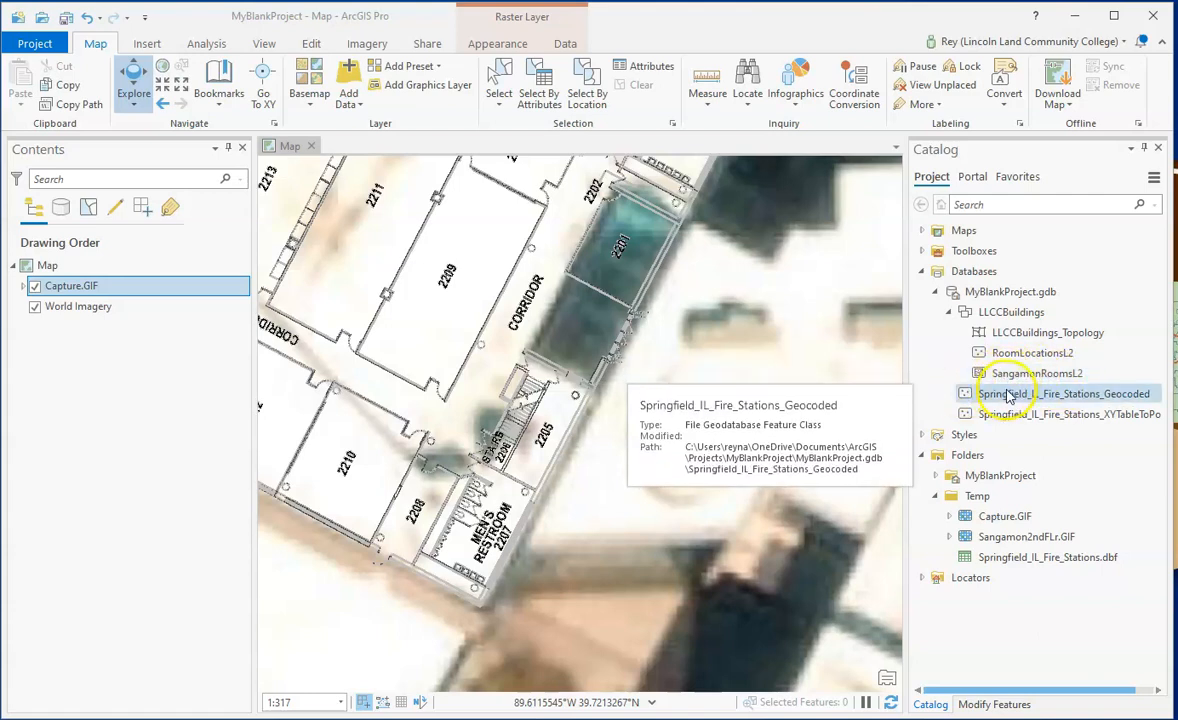
- Add the SangamonRoomsL2 feature class to the current map and turn on its visibility
left_click(1008, 374)
right_click(1011, 375)
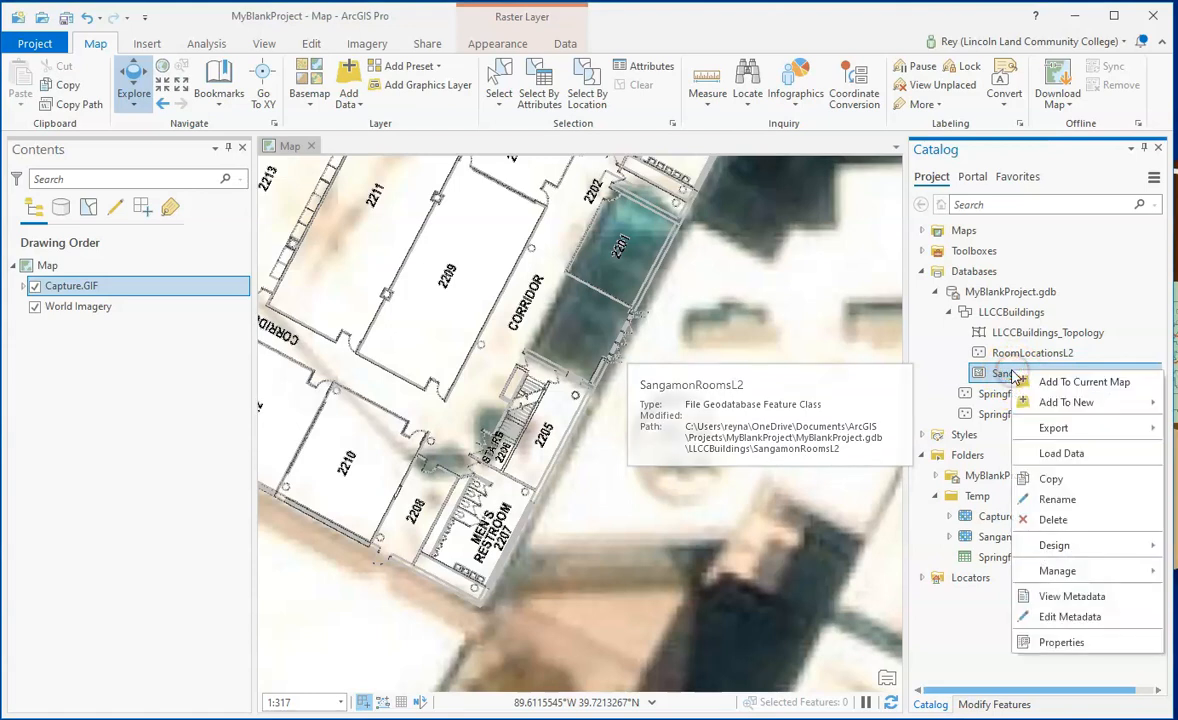
left_click(1051, 385)
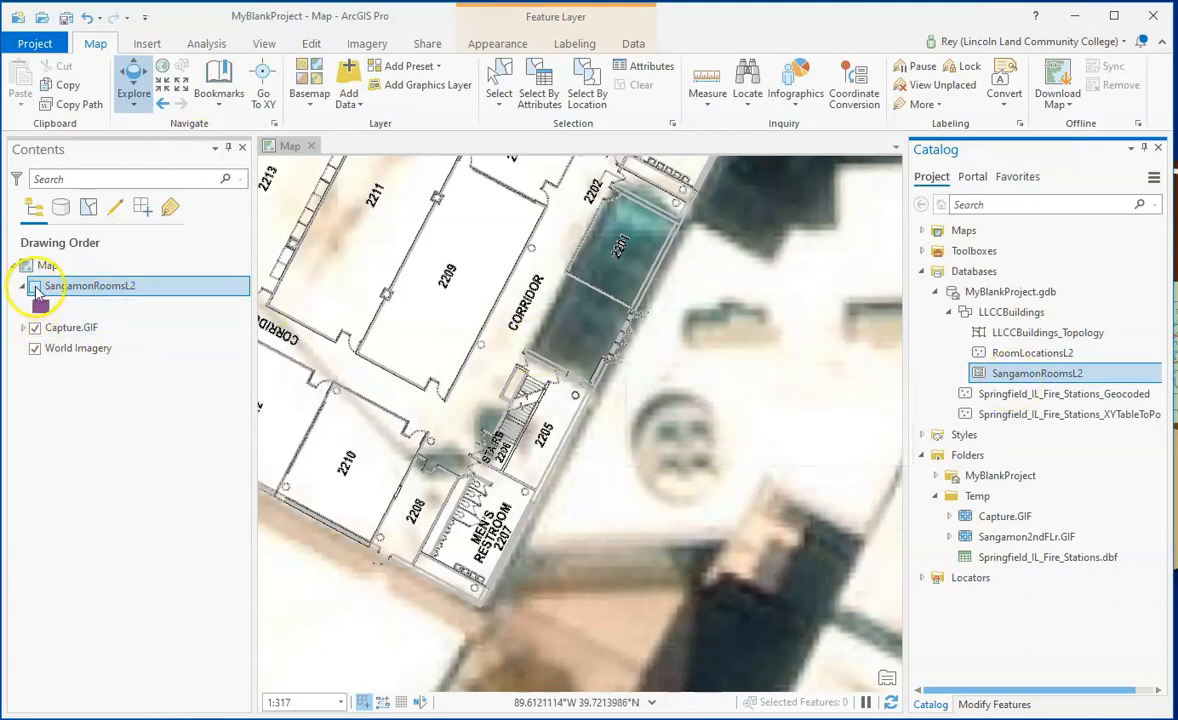
left_click(35, 287)
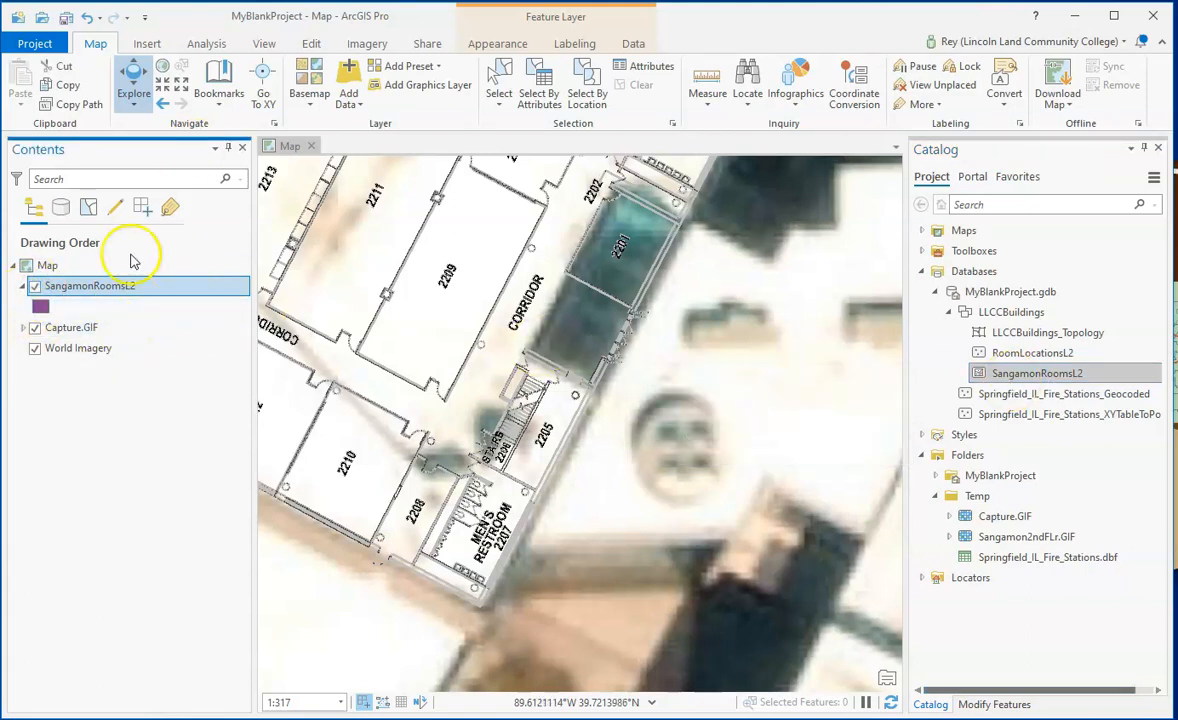
- Change the SangamonRoomsL2 polygon symbol to Black Outline (2 pts) and close the symbology settings
left_click(40, 313)
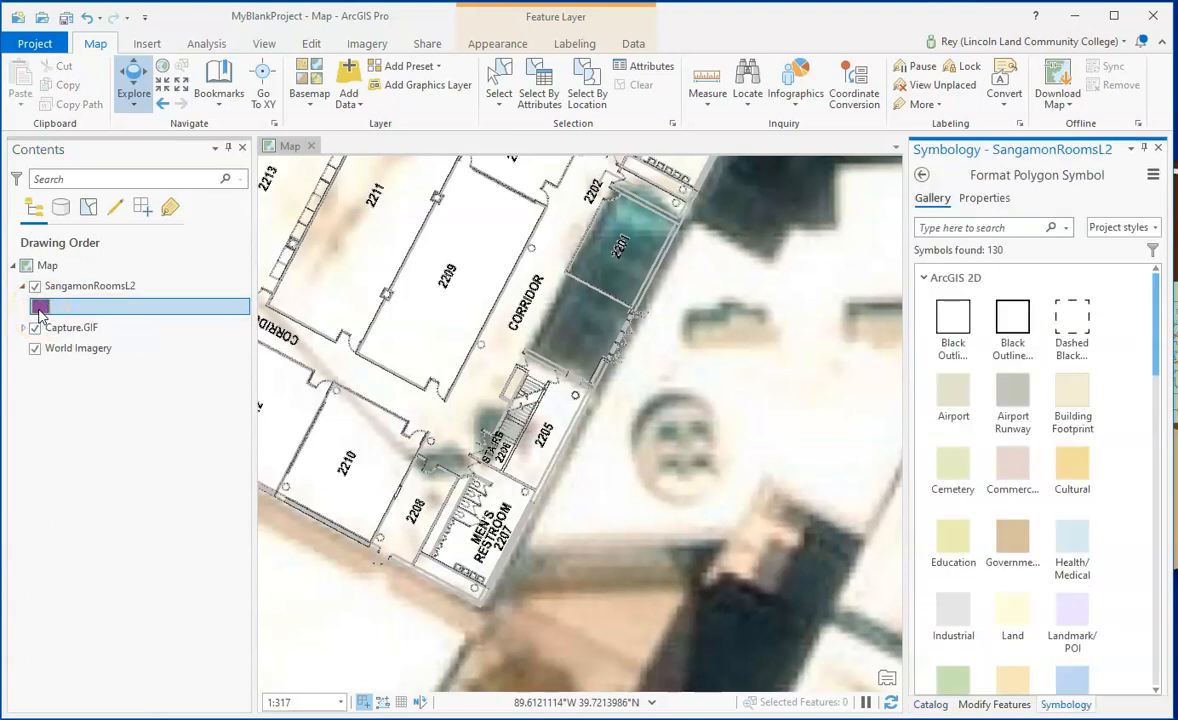
left_click(1014, 318)
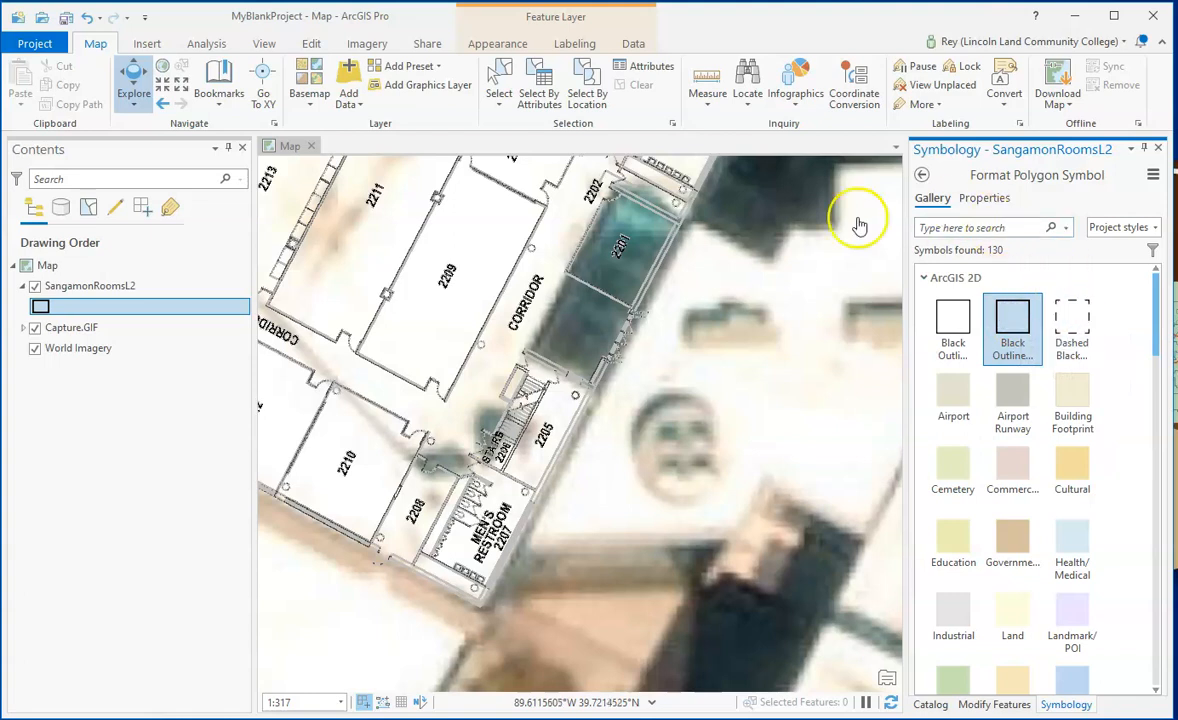
left_click(1159, 148)
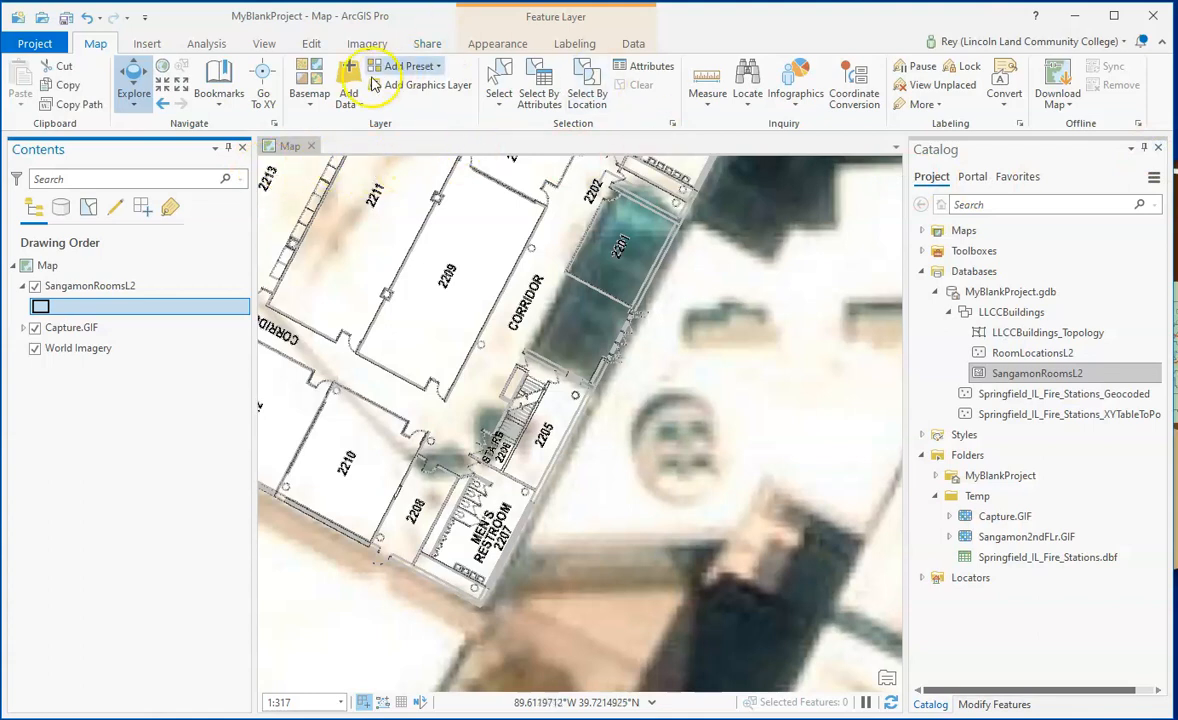
- Show the feature creation templates and switch the SangamonRoomsL2 layer's visibility off and back on
left_click(311, 45)
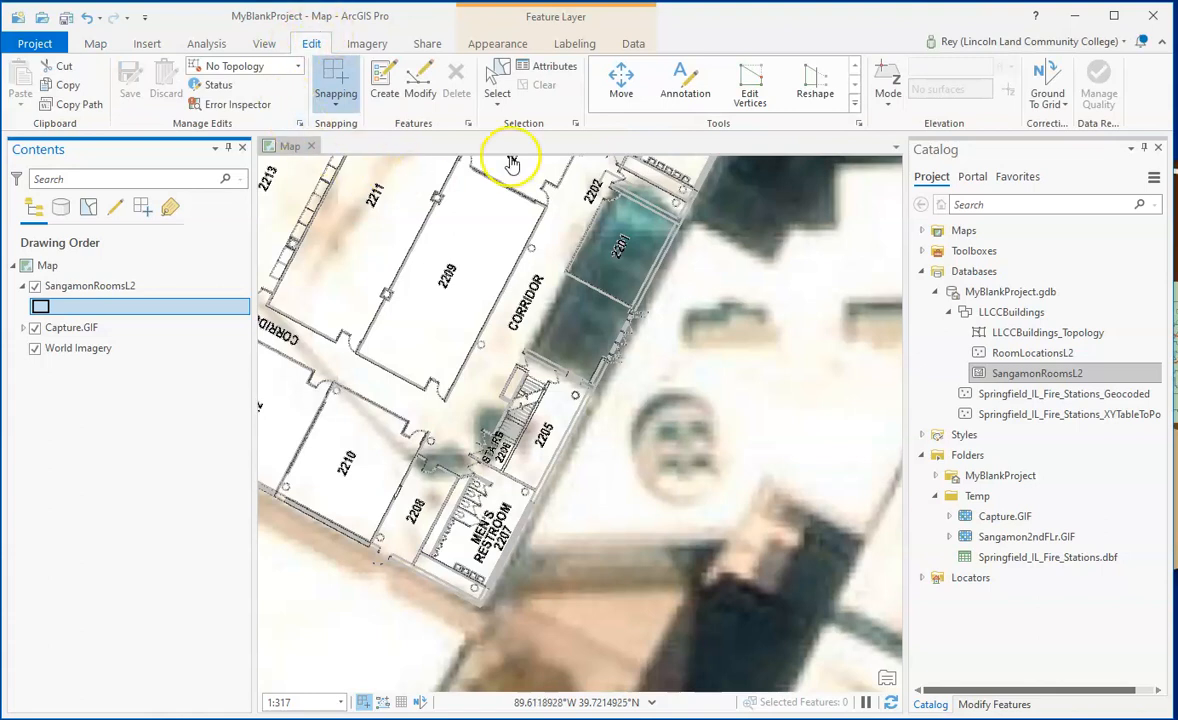
left_click(386, 88)
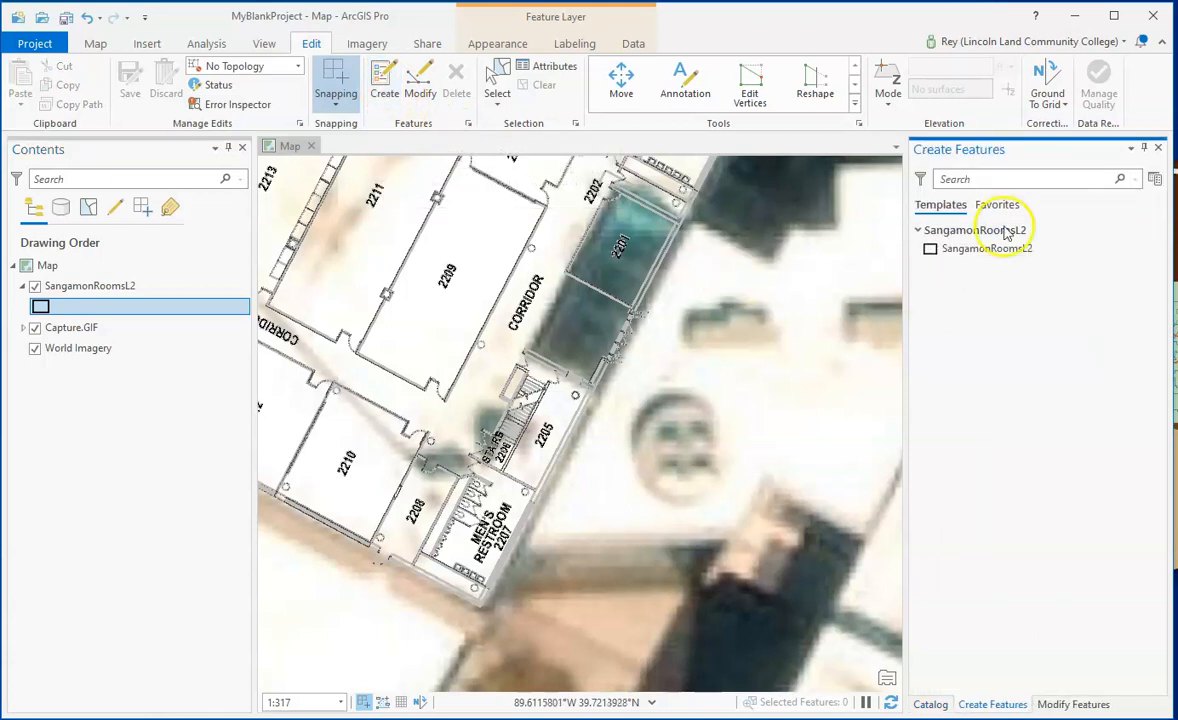
left_click(35, 287)
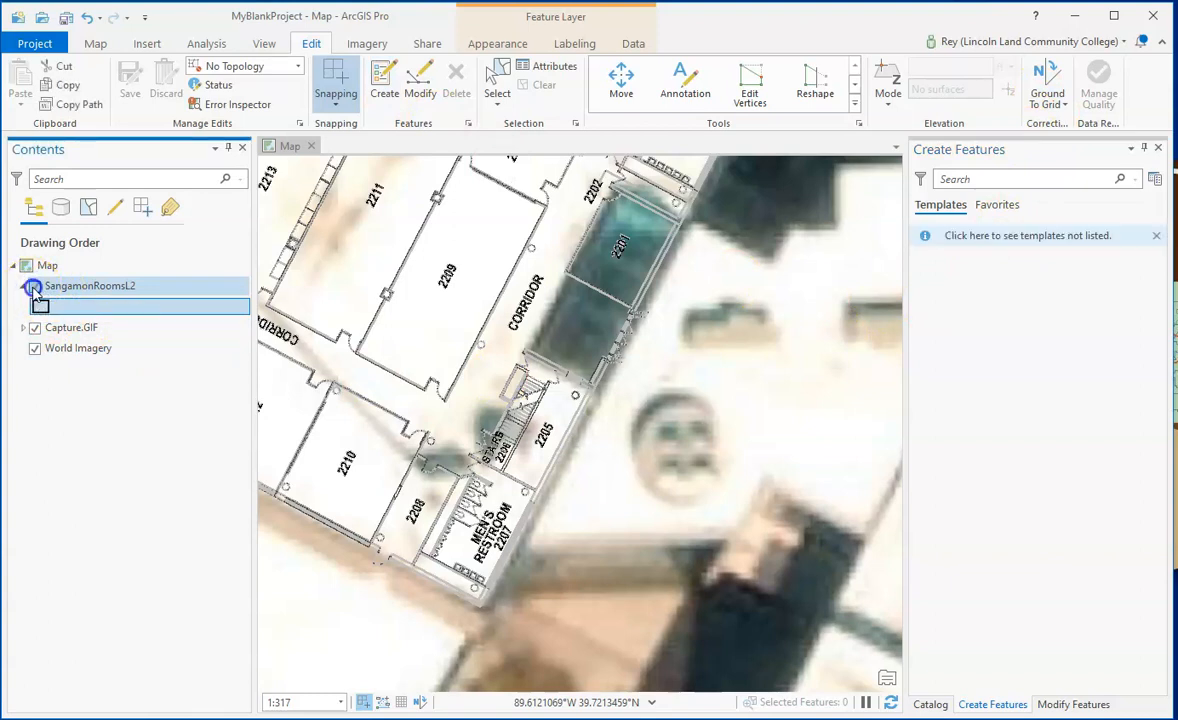
left_click(35, 288)
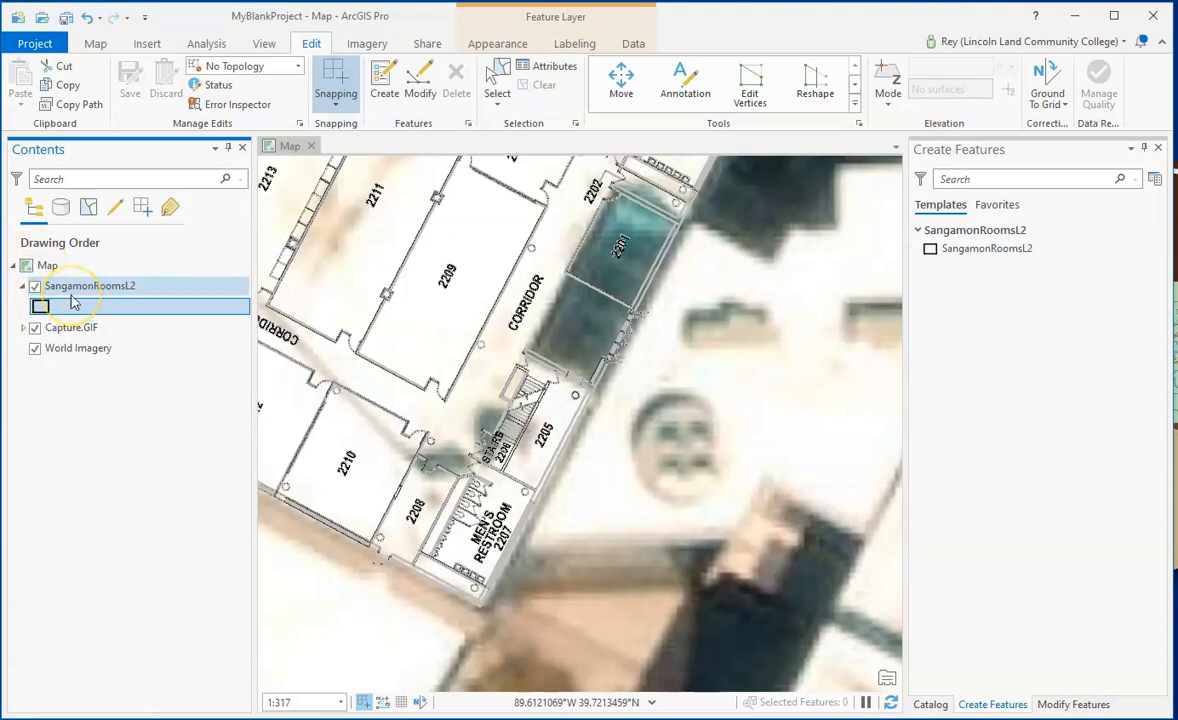
- Create a four-cornered SangamonRoomsL2 polygon with the Polygon tool by tracing the walls of men's restroom 2207
left_click(968, 252)
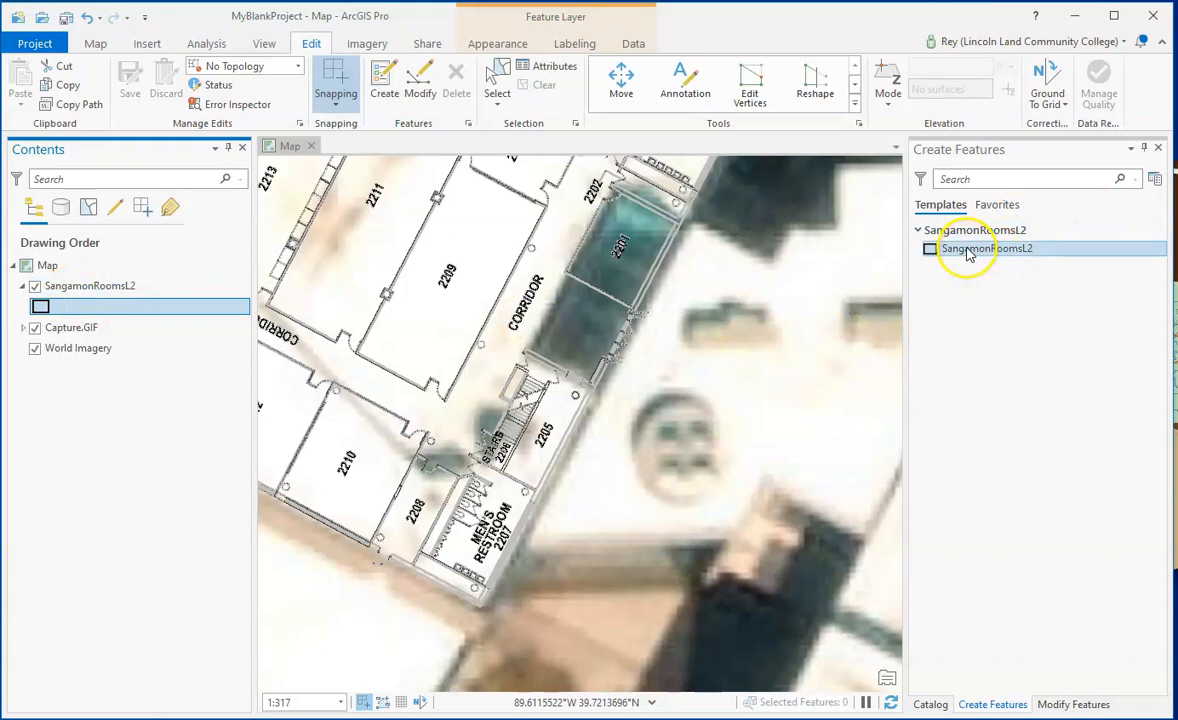
left_click(965, 250)
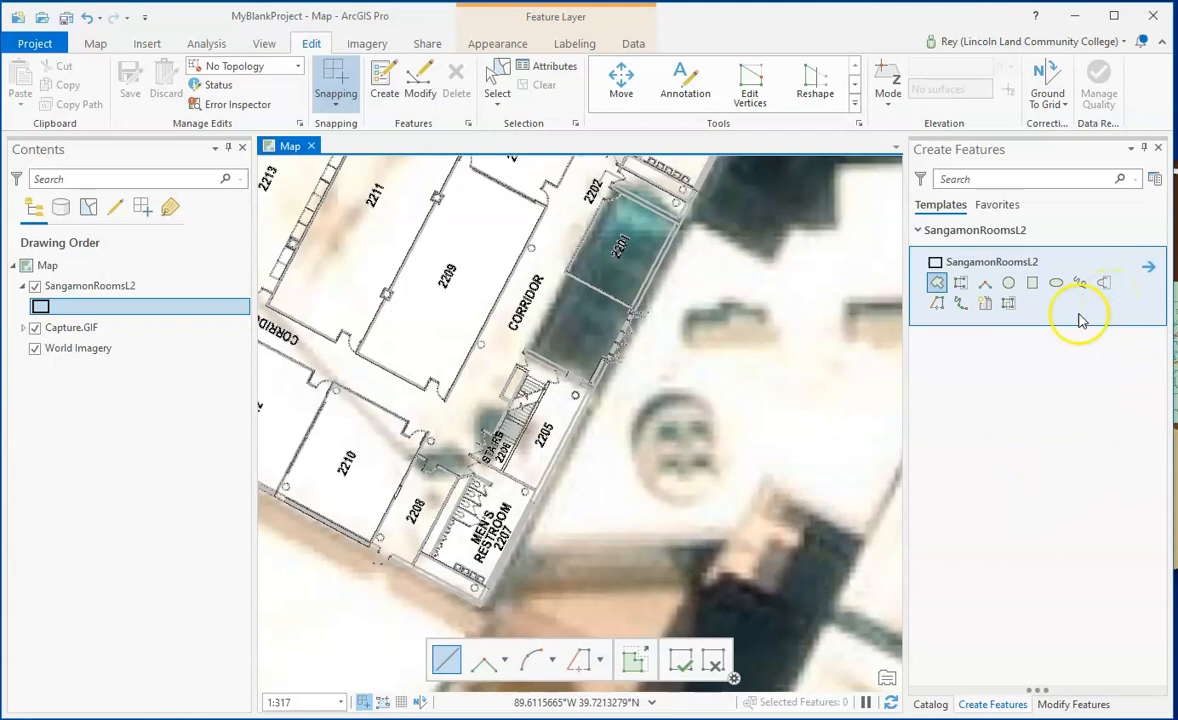
left_click(936, 284)
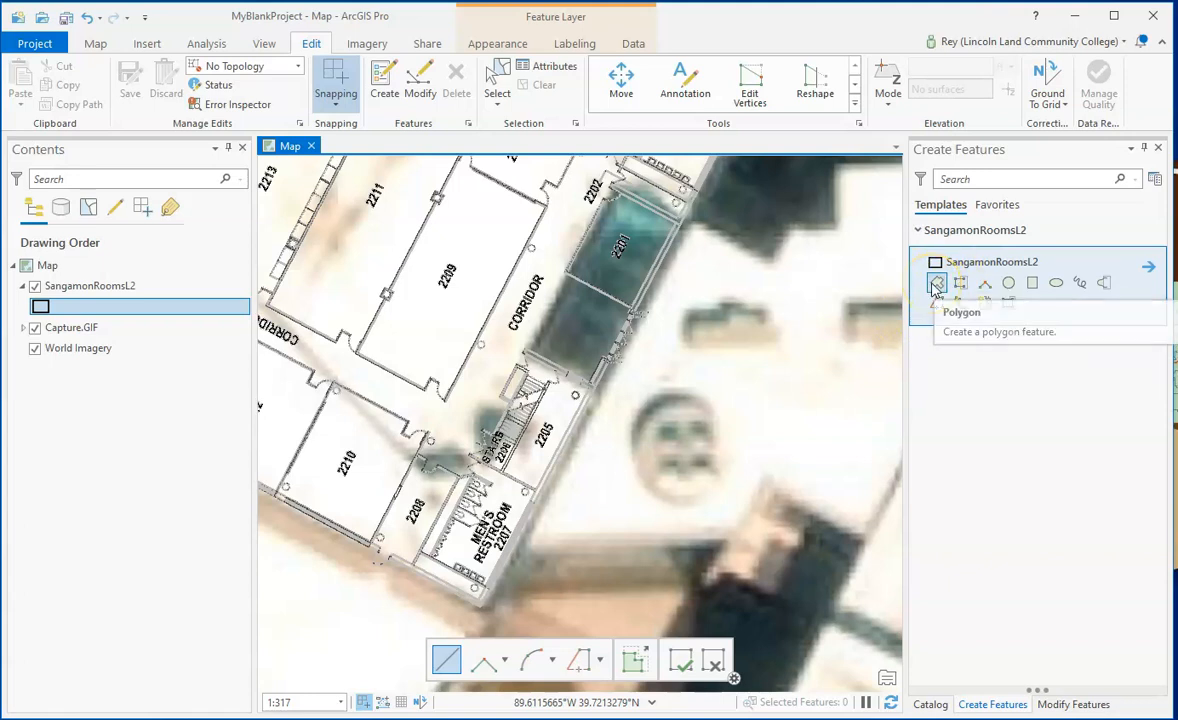
scroll(486, 513, "up", 2)
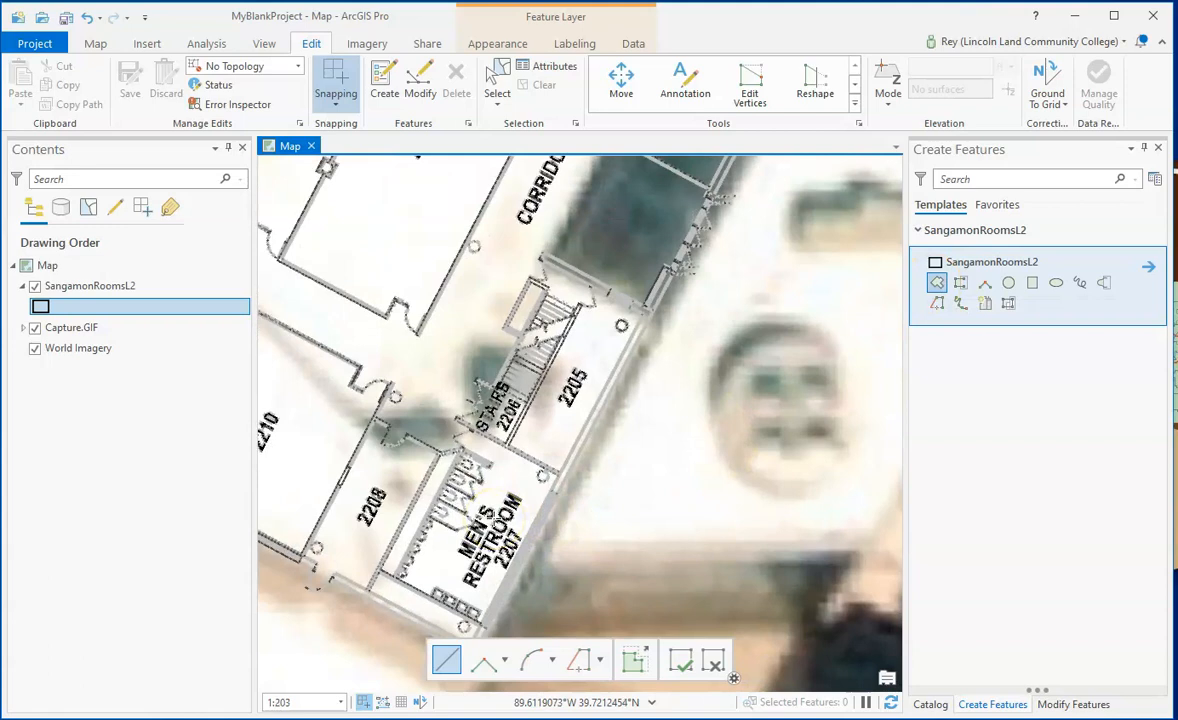
scroll(488, 520, "up", 2)
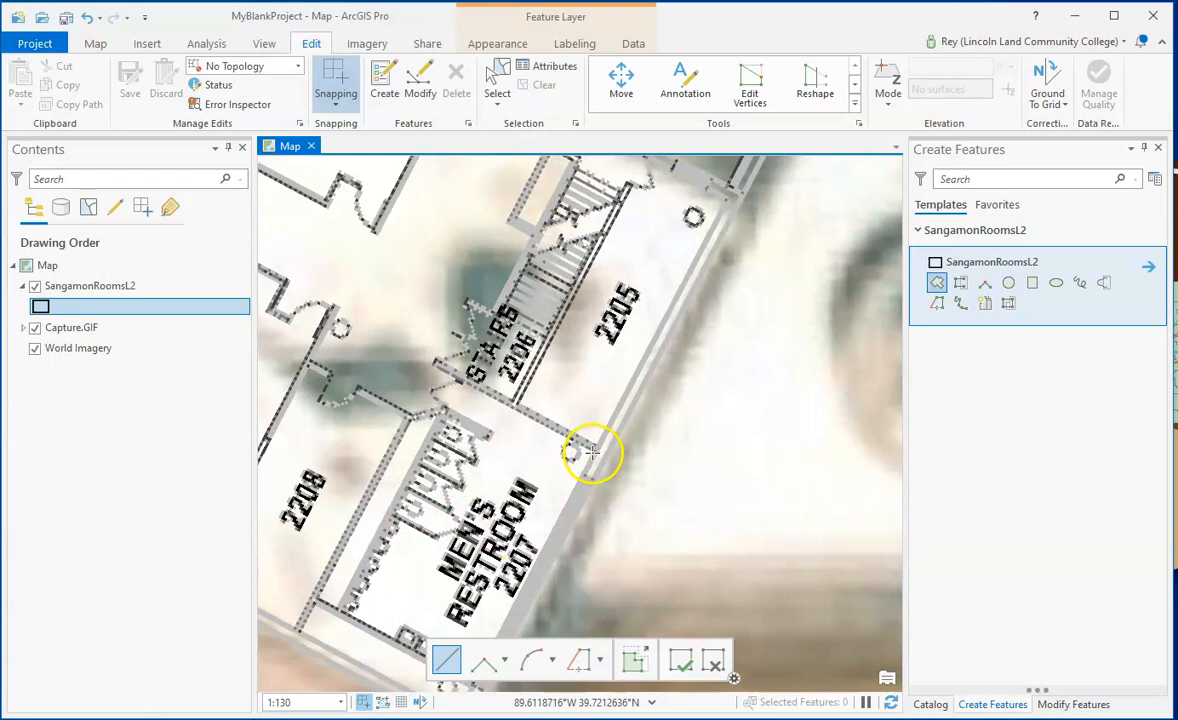
left_click(591, 452)
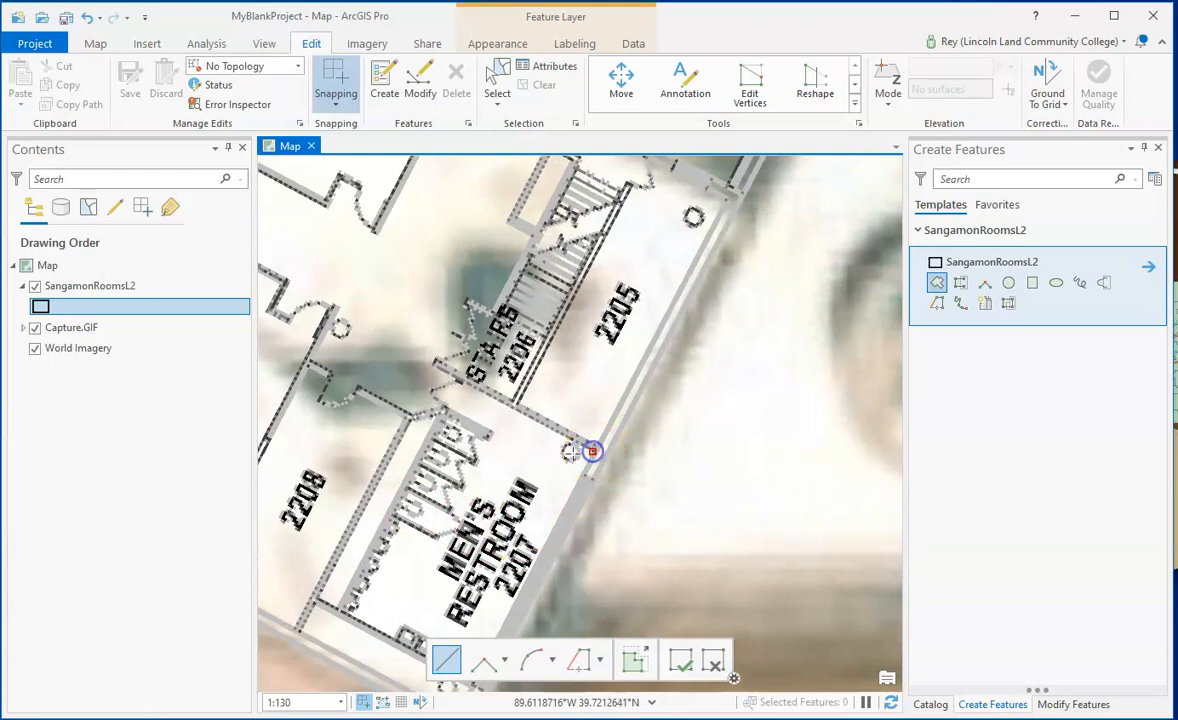
left_click(437, 366)
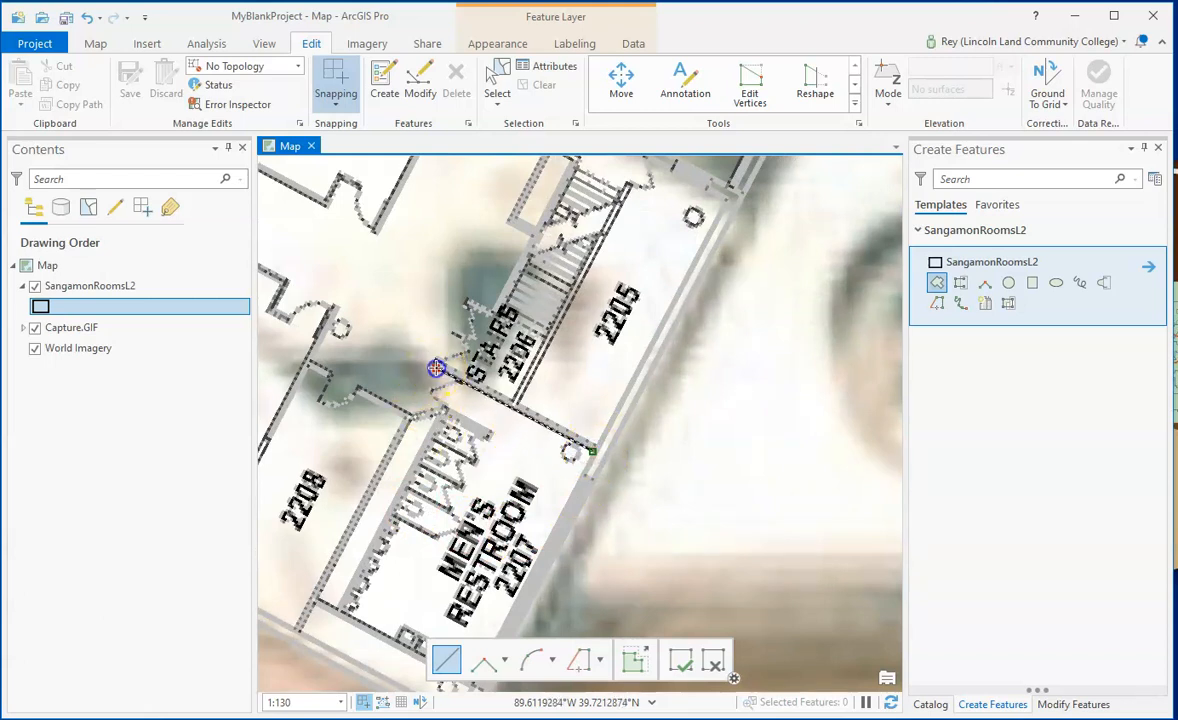
left_click(319, 597)
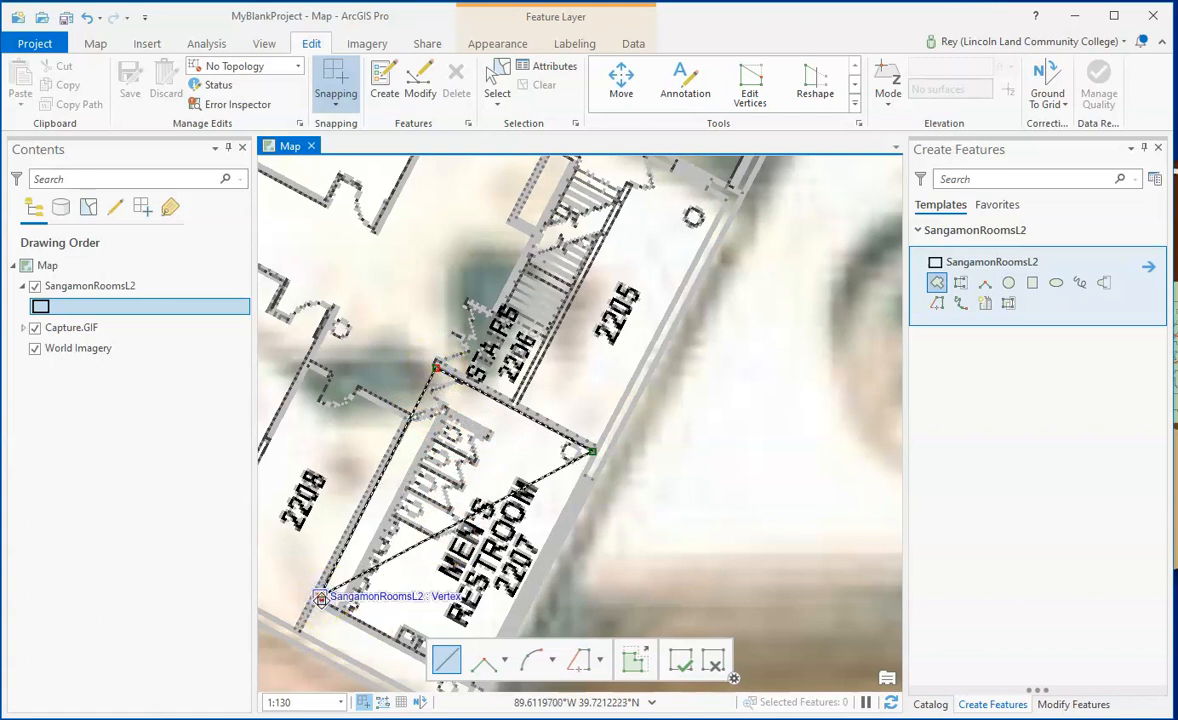
key("Down")
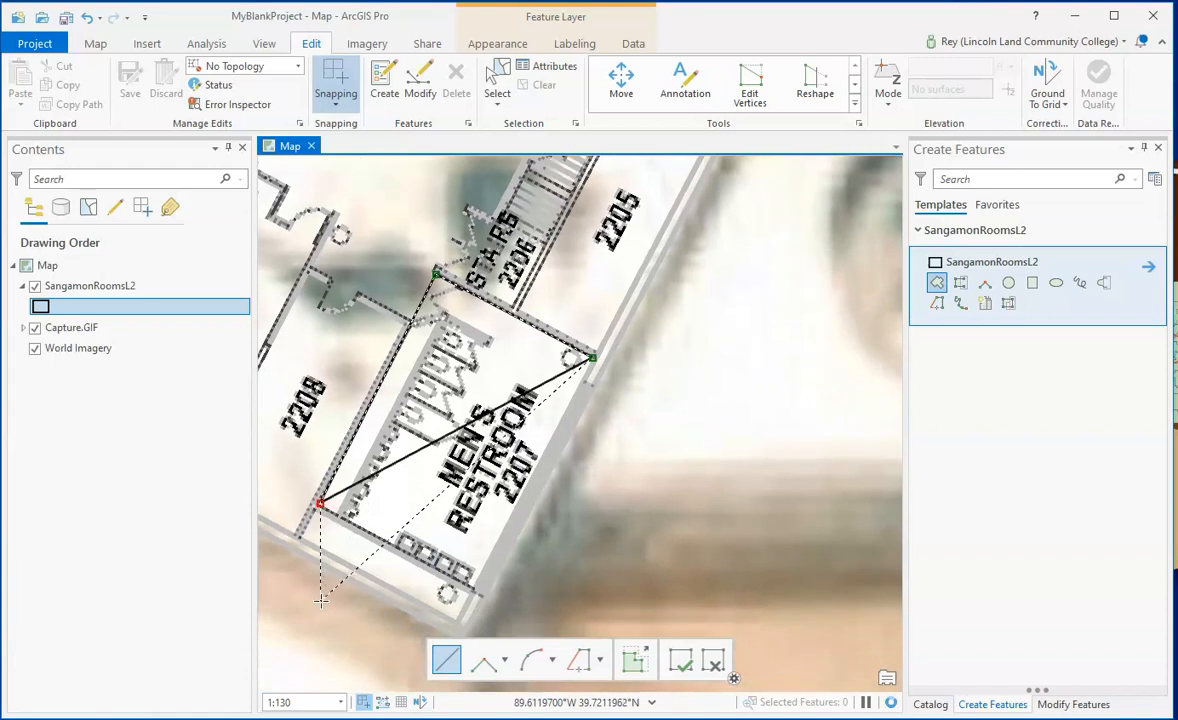
left_click(471, 572)
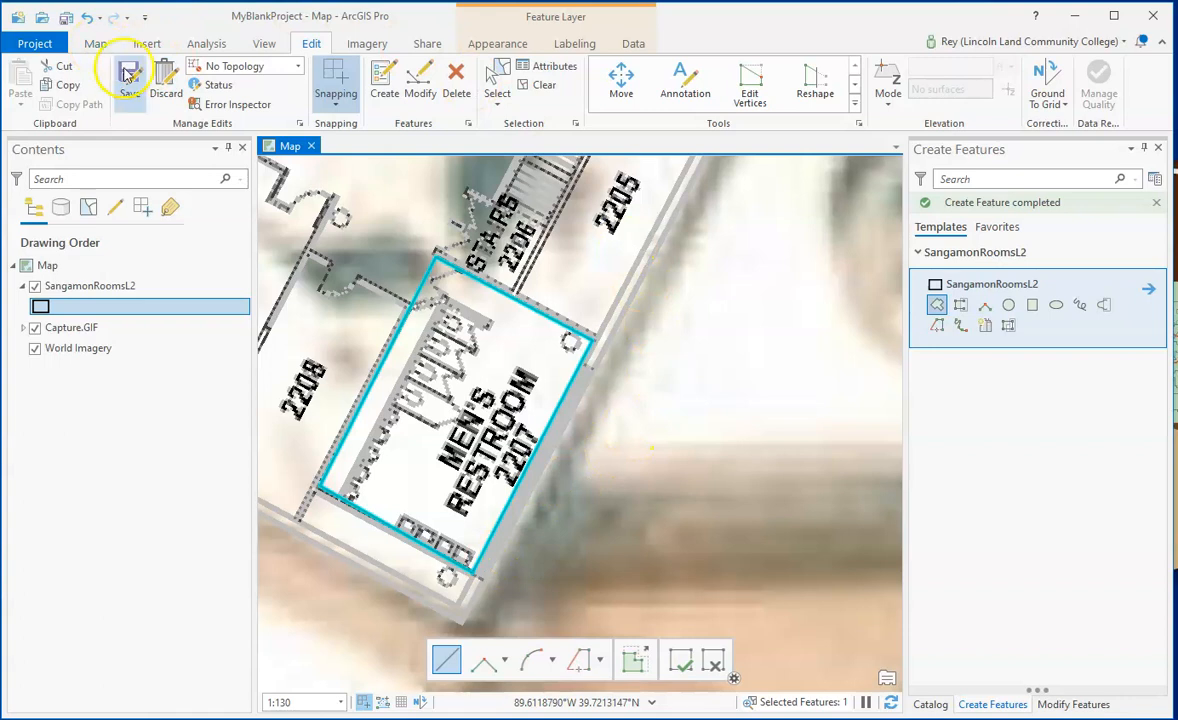
- Create an adjoining SangamonRoomsL2 polygon for room 2208 with Autocomplete Polygon, tracing its outer walls from the restroom 2207 polygon's edge back to its corner vertex
key("Up")
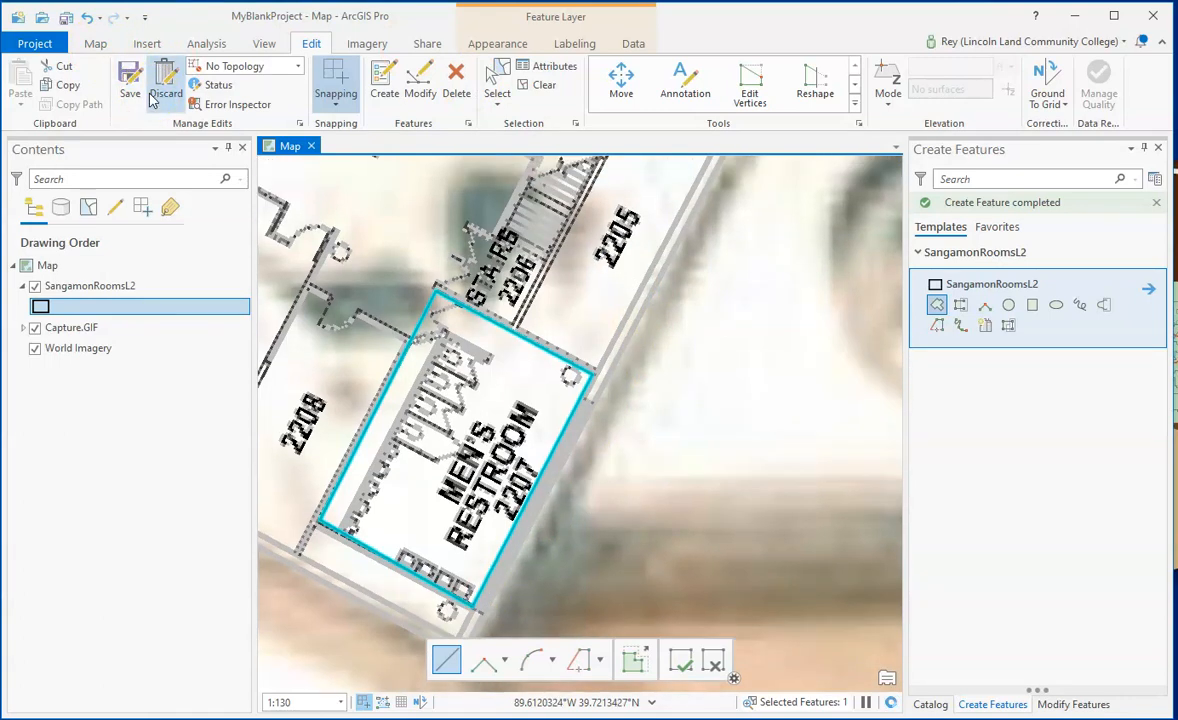
key("Left")
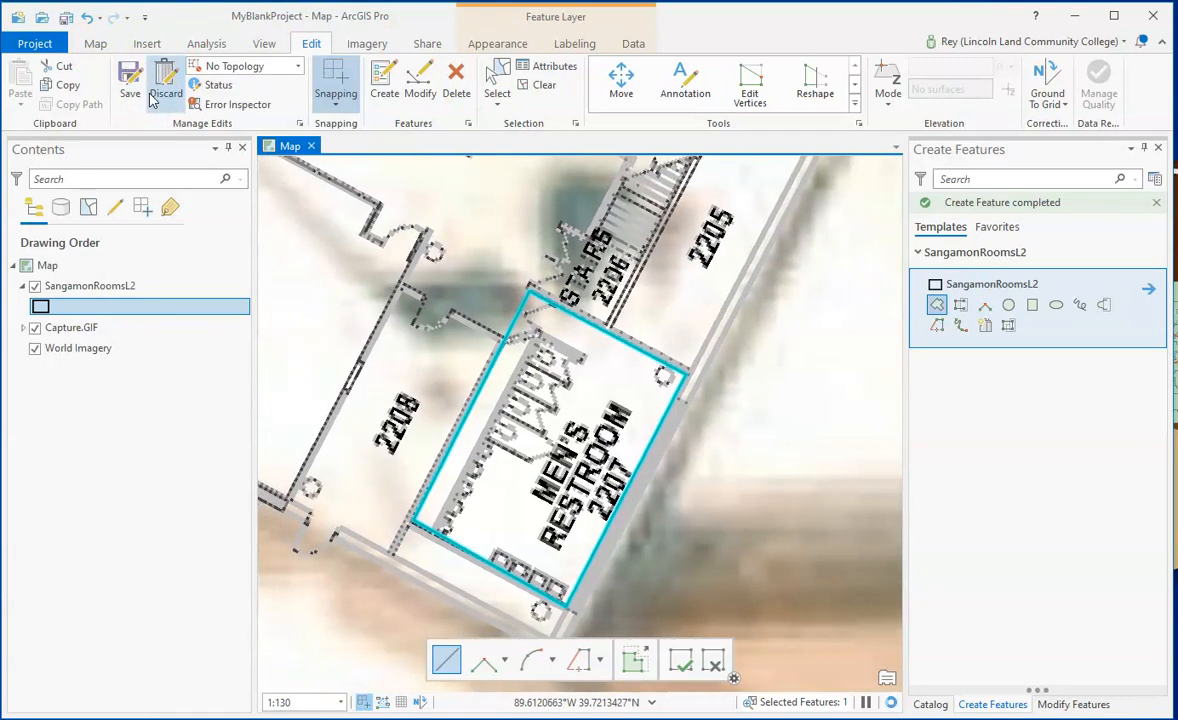
left_click(95, 43)
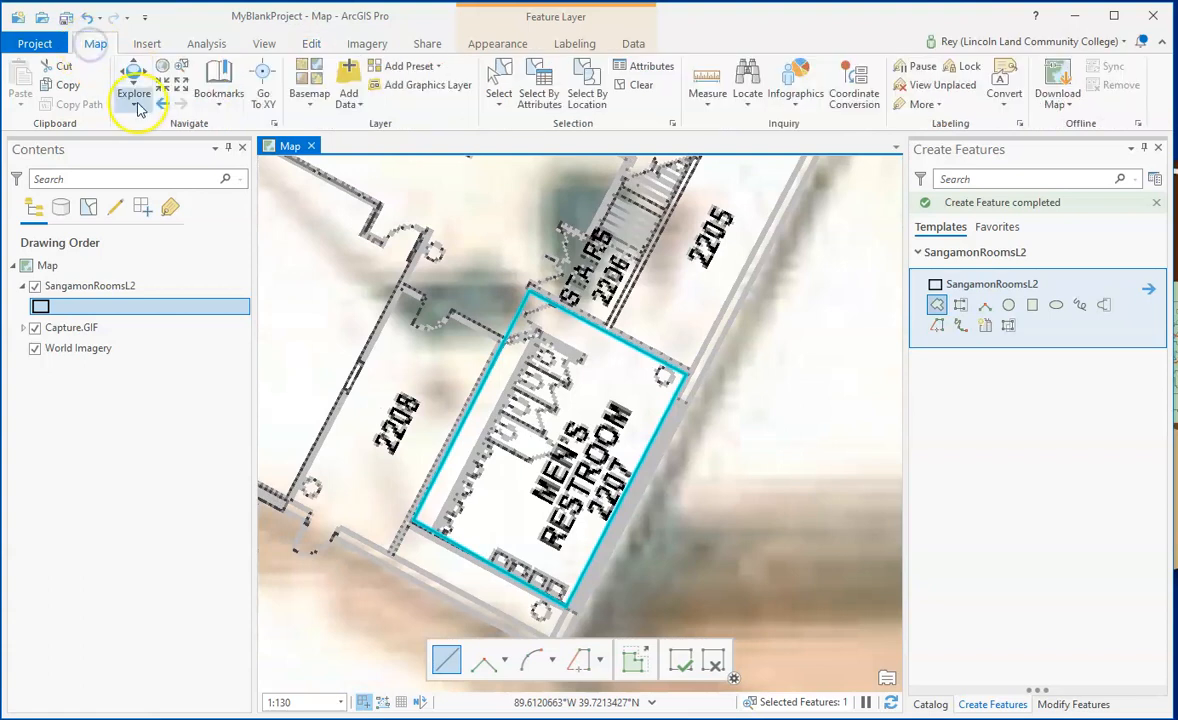
left_click(124, 78)
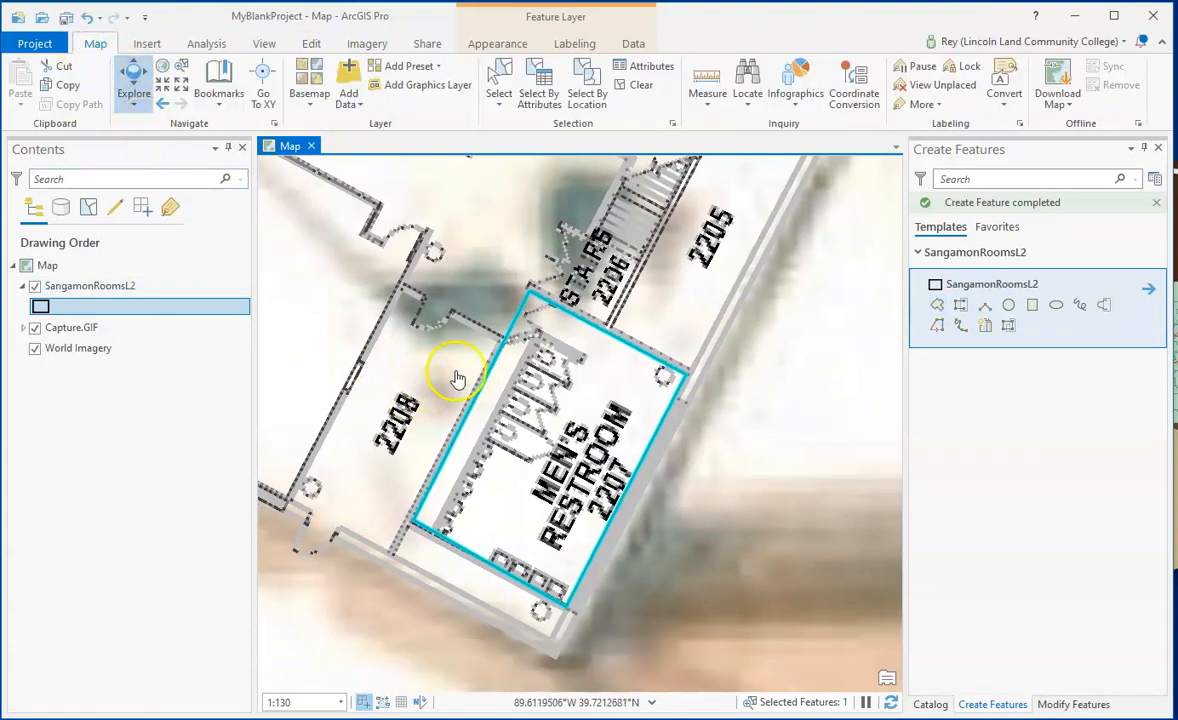
left_click_drag(425, 383, 524, 379)
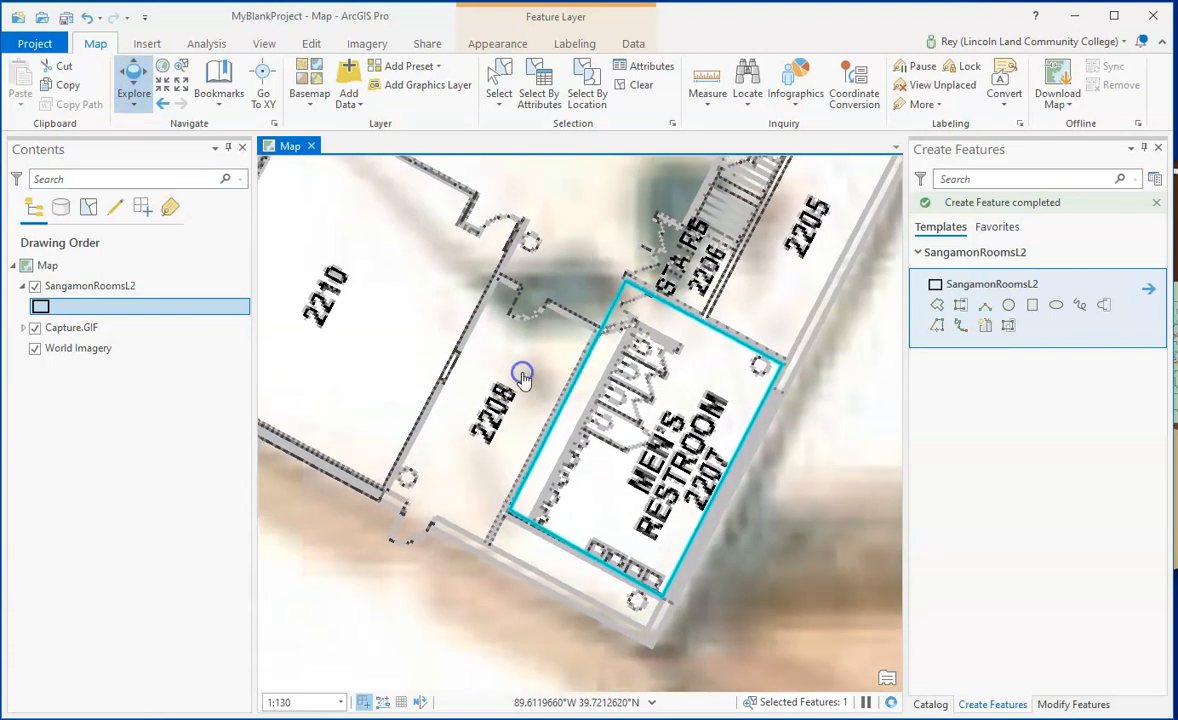
left_click(288, 147)
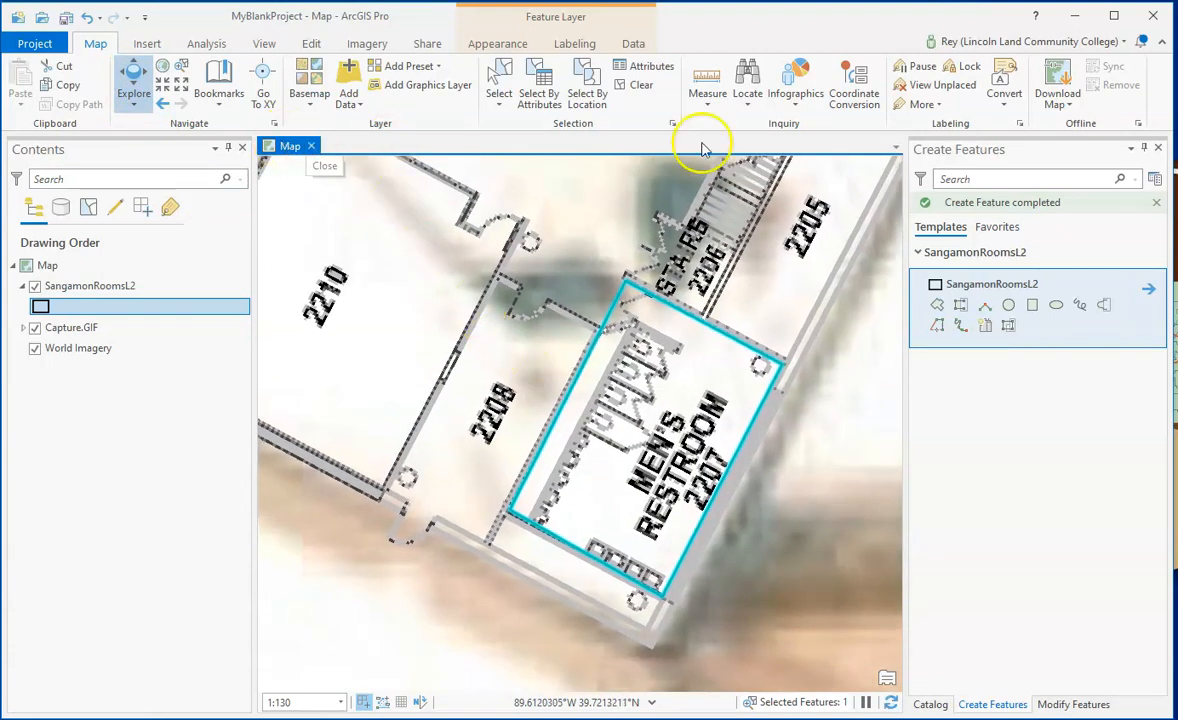
left_click(1050, 414)
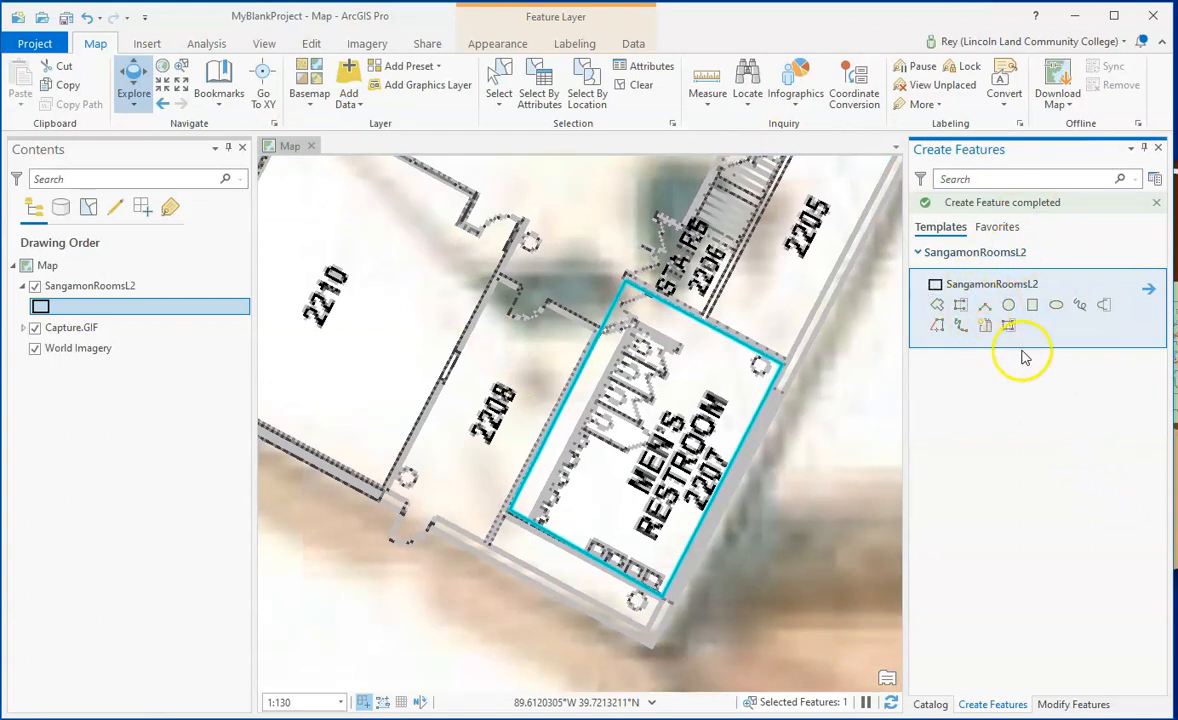
left_click(960, 306)
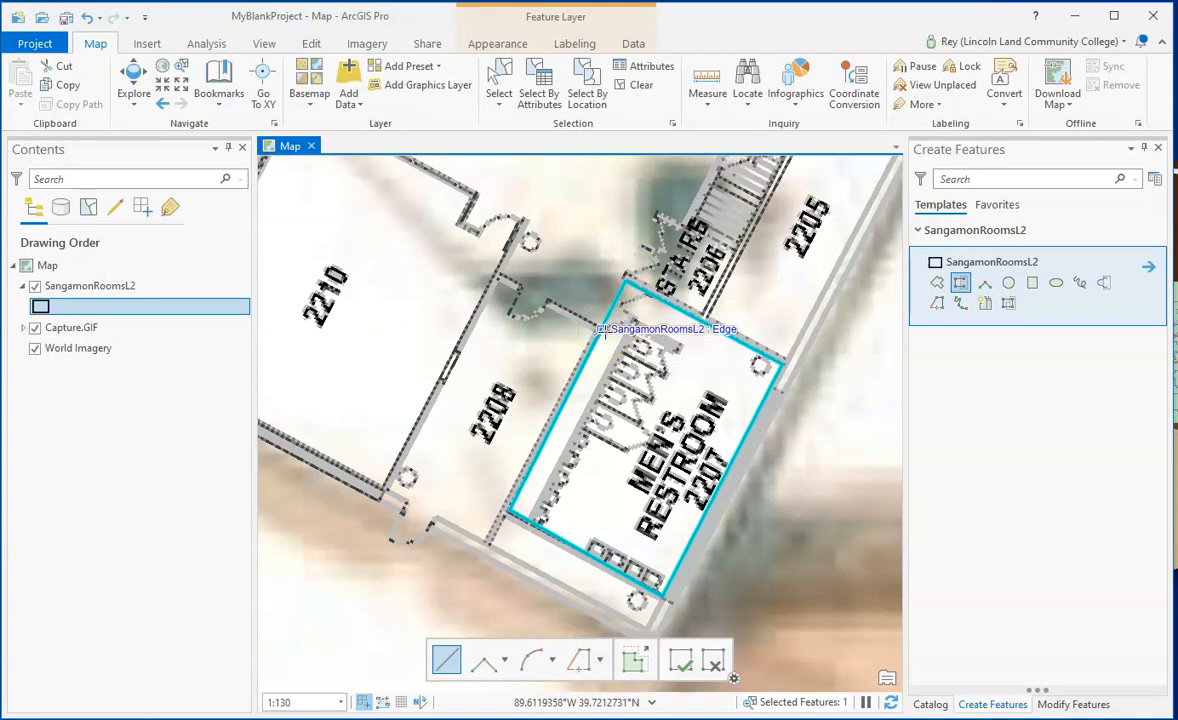
left_click(602, 330)
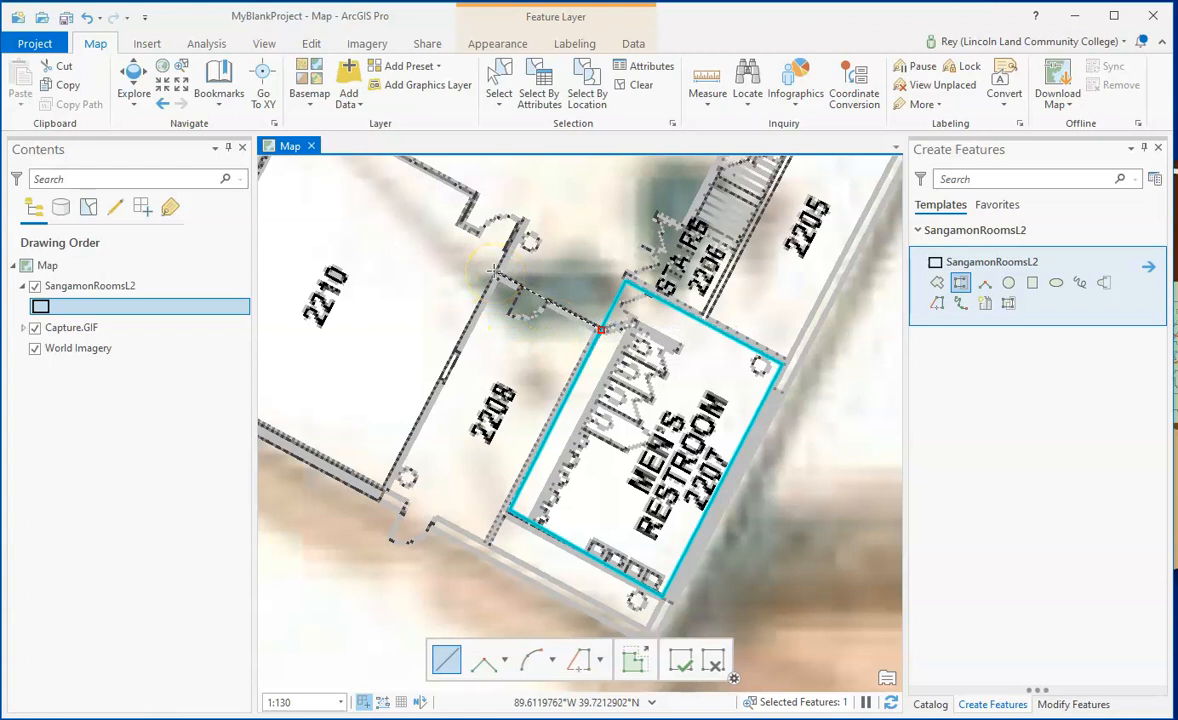
left_click(494, 273)
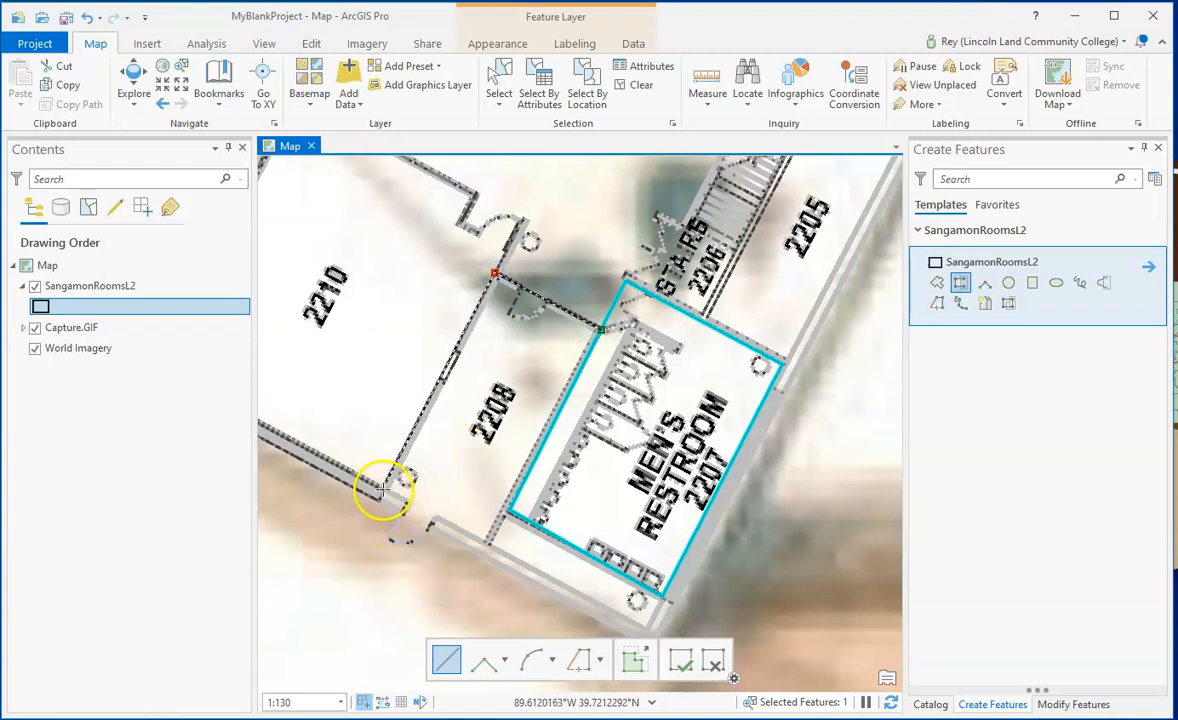
left_click(383, 488)
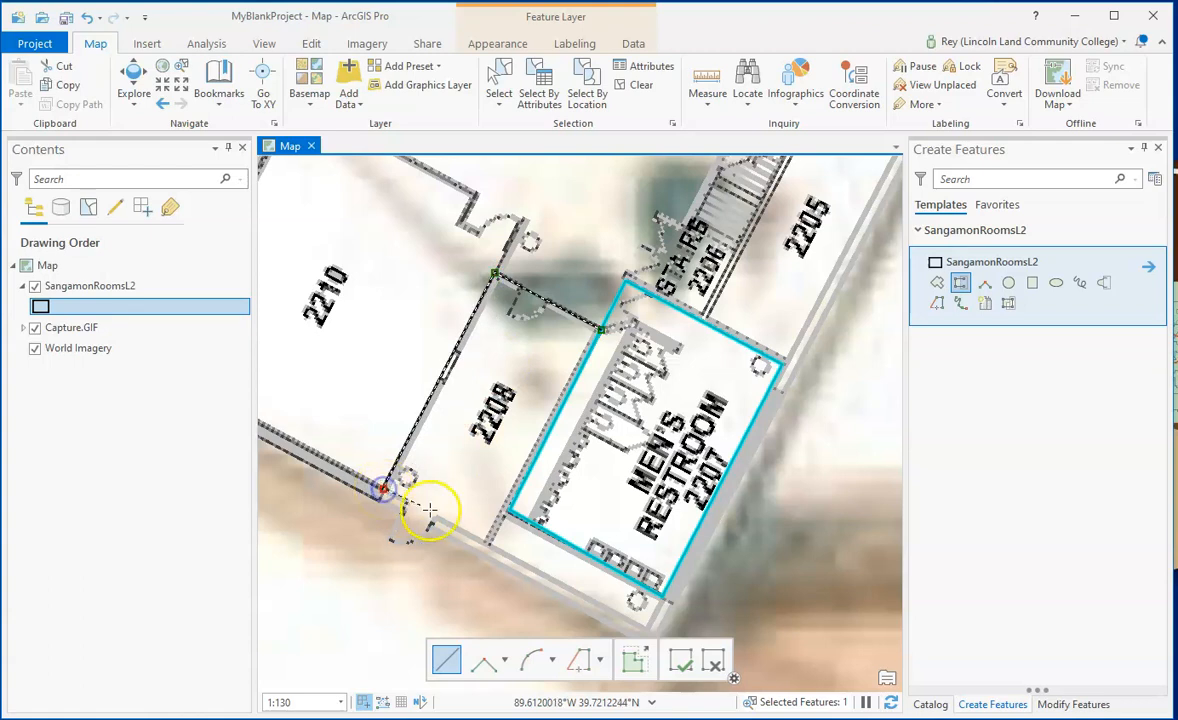
left_click(488, 543)
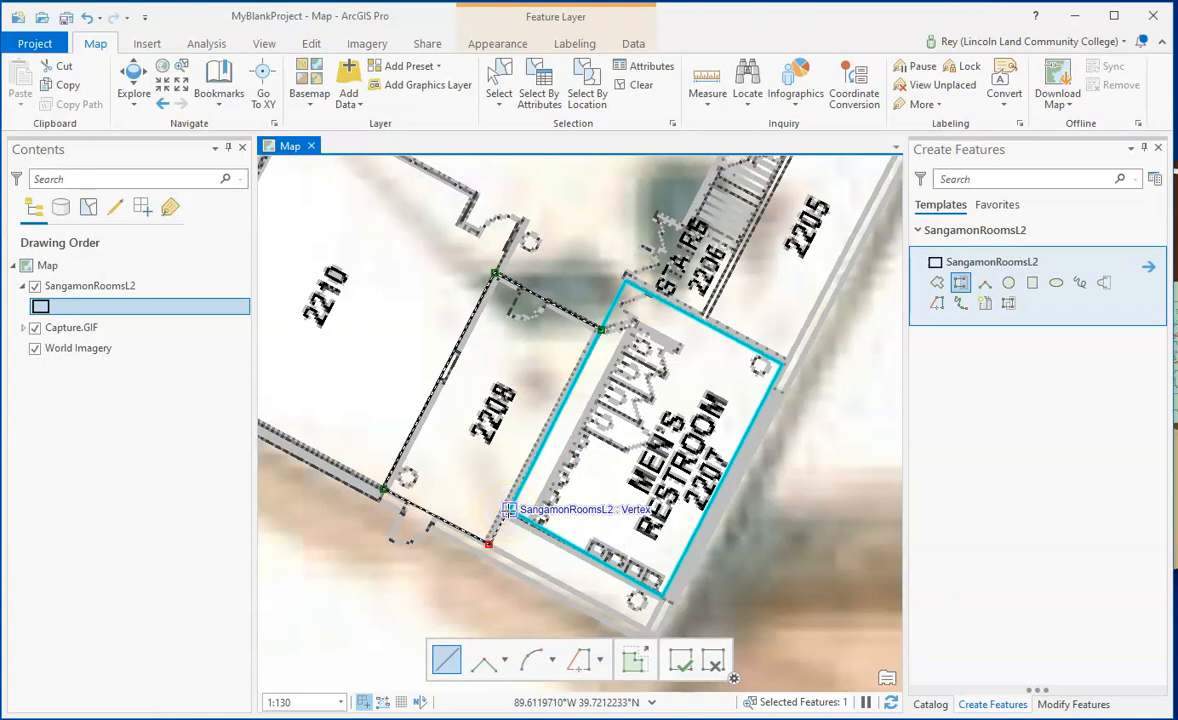
double_click(508, 510)
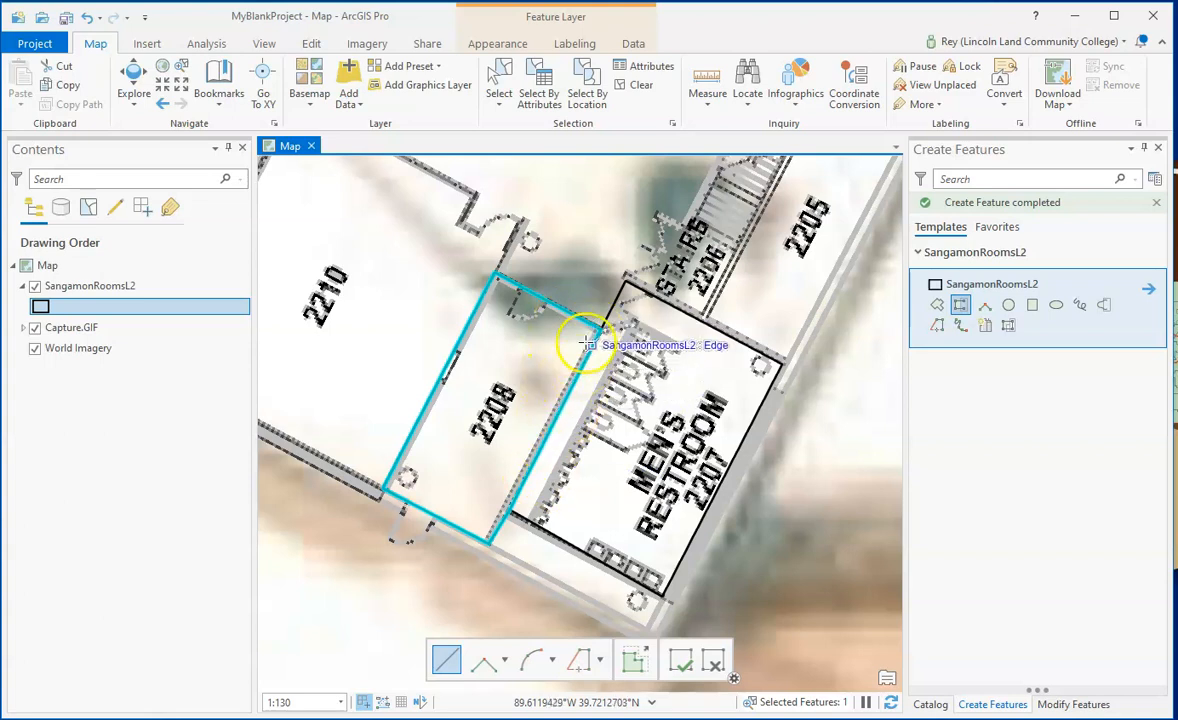
- Examine the shared edge between the room 2208 and restroom 2207 polygons, and survey the rest of the floor plan's rooms
scroll(597, 413, "up", 1)
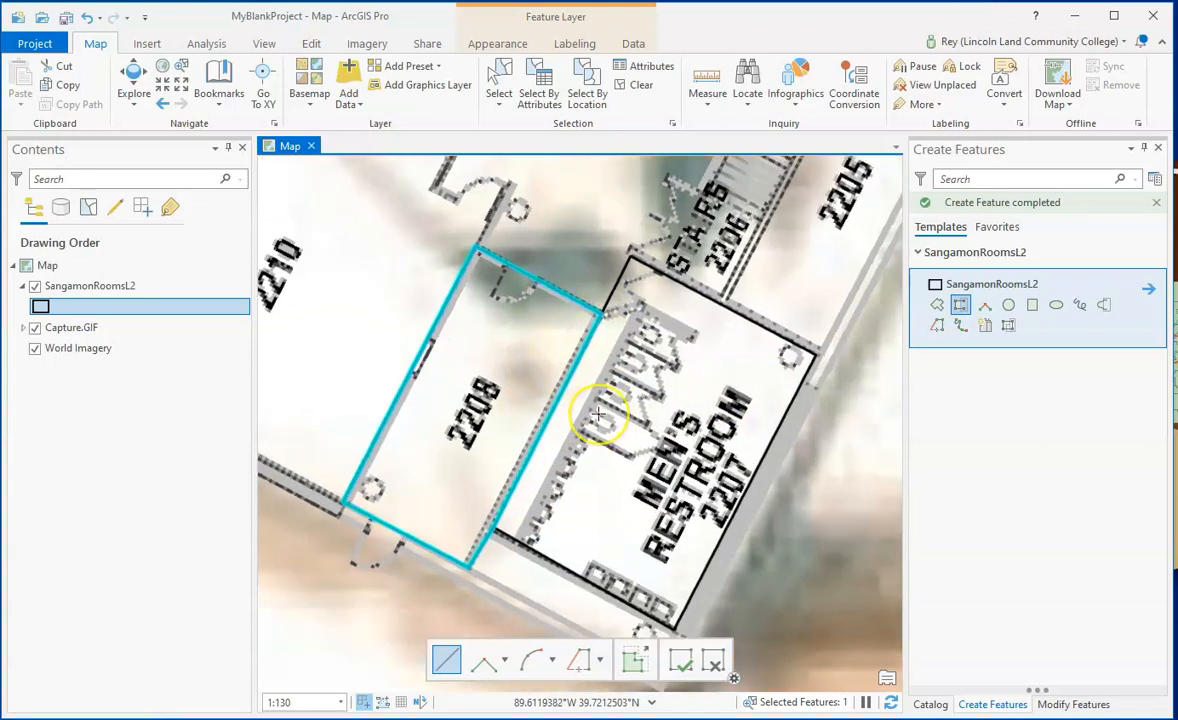
scroll(597, 413, "up", 4)
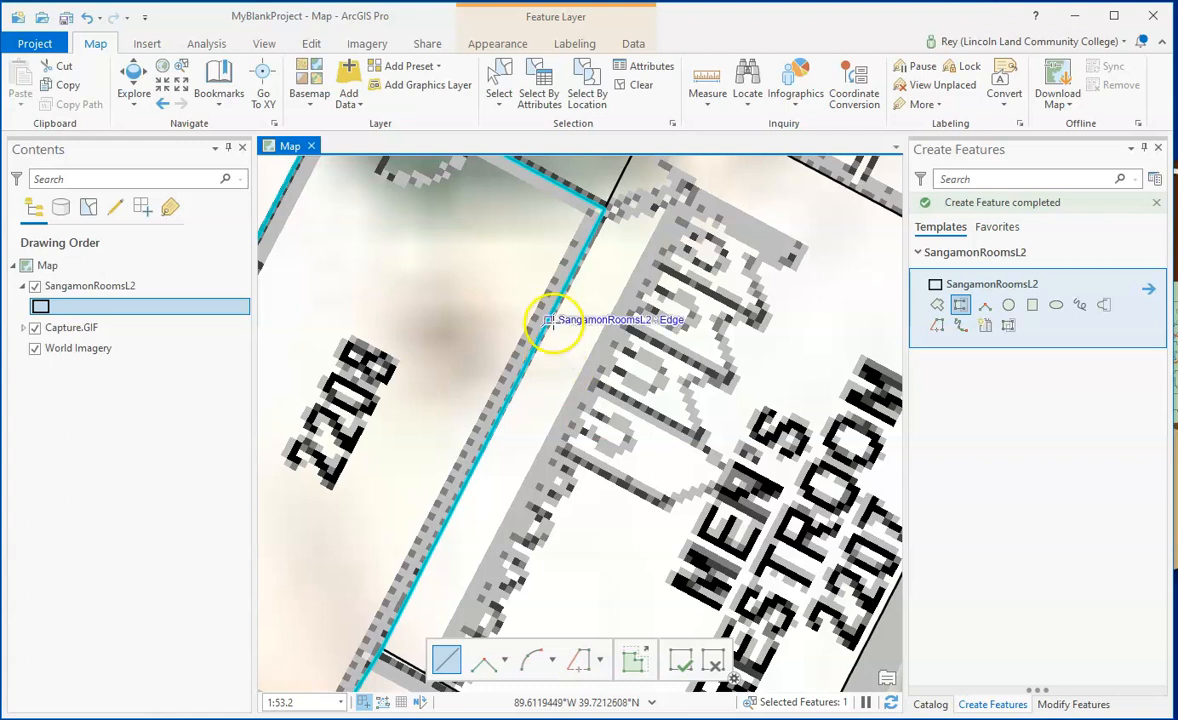
scroll(563, 288, "down", 4)
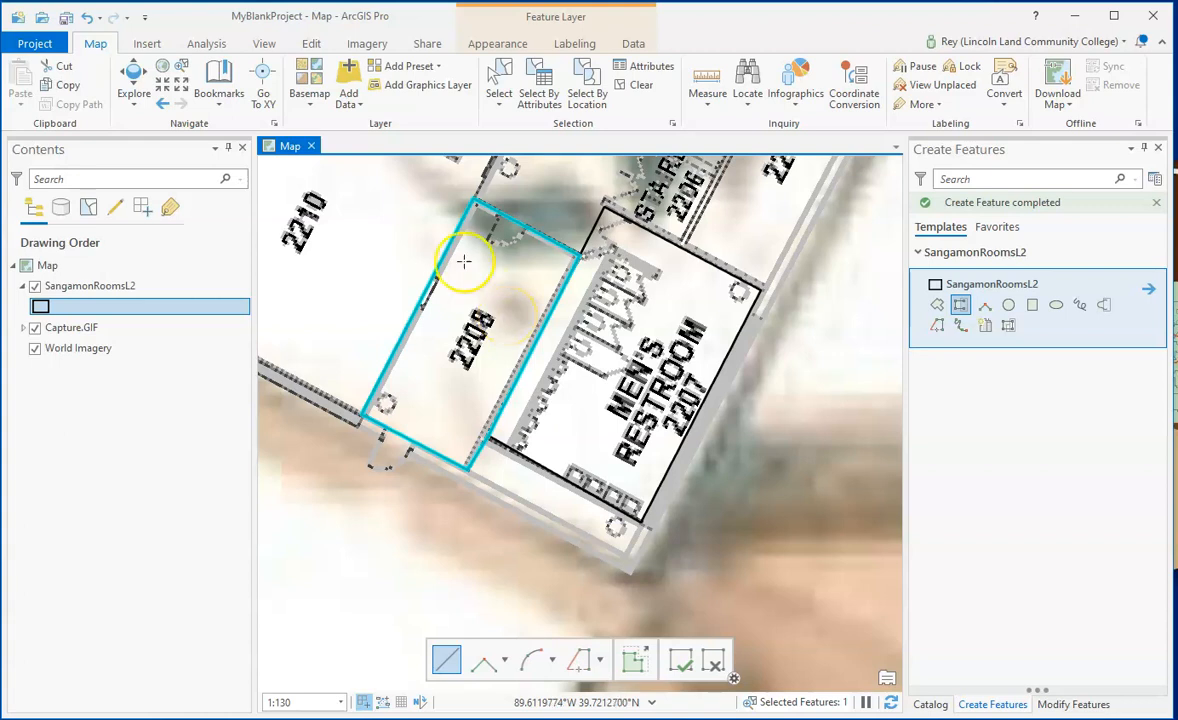
scroll(486, 271, "down", 2)
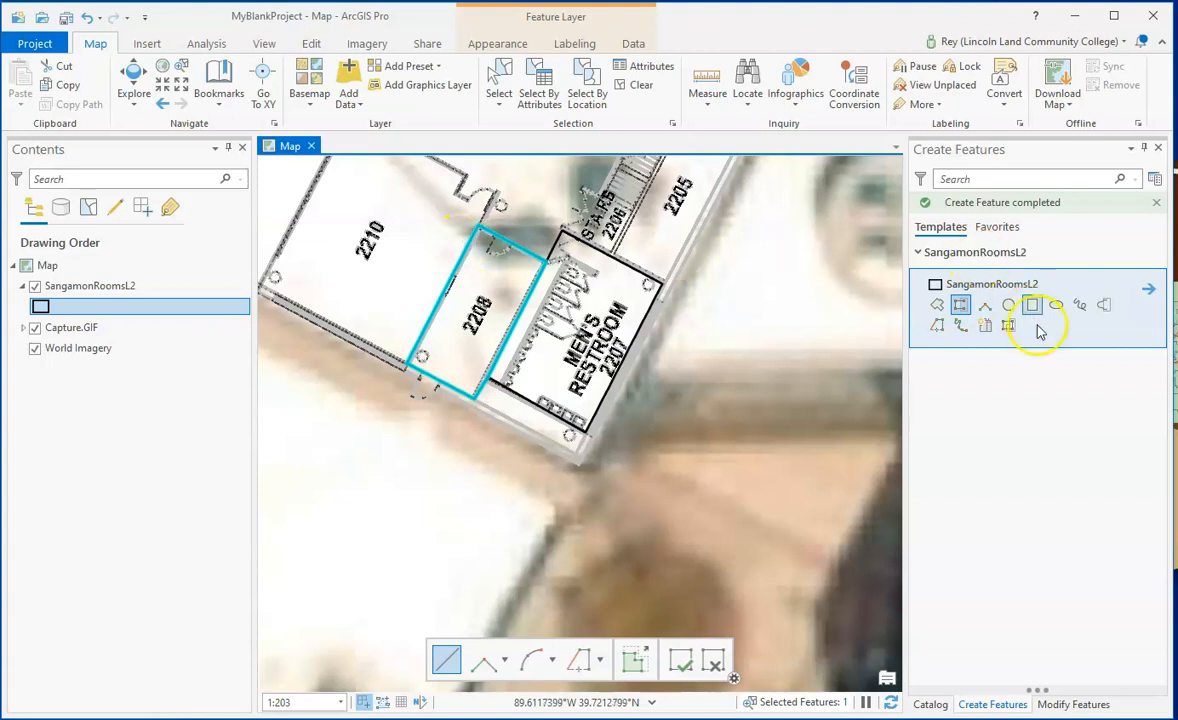
left_click(960, 306)
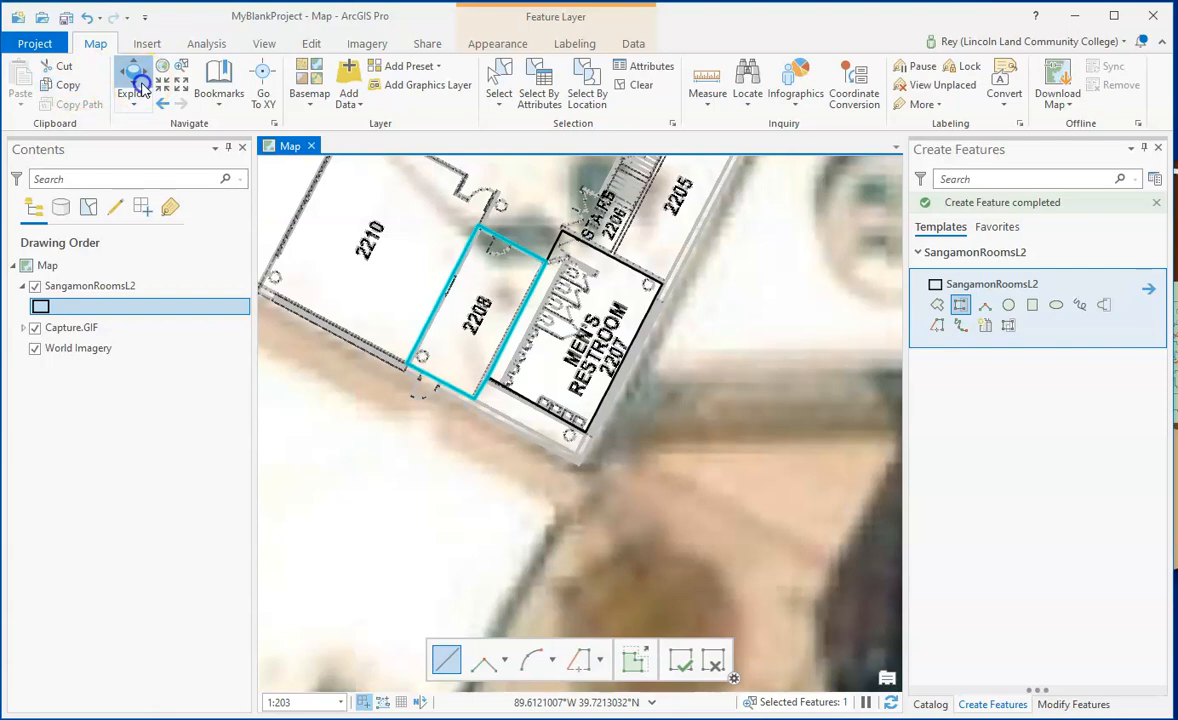
left_click(137, 88)
scroll(545, 360, "down", 4)
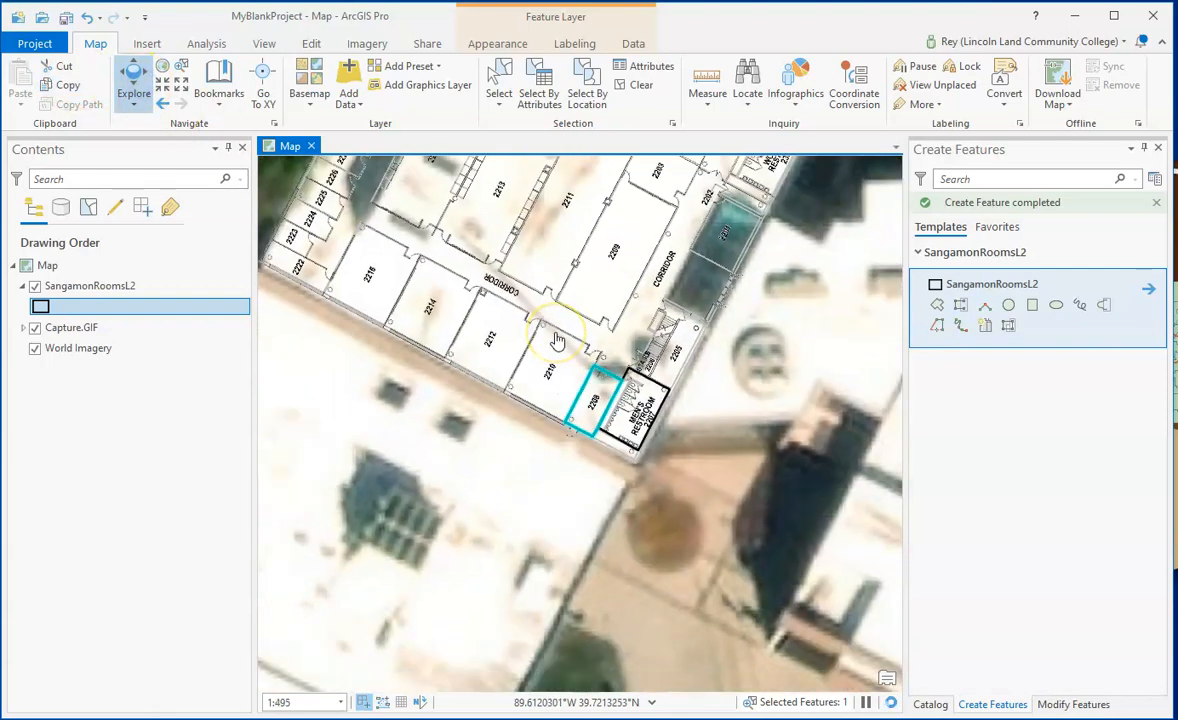
left_click_drag(560, 279, 589, 442)
left_click_drag(560, 302, 513, 434)
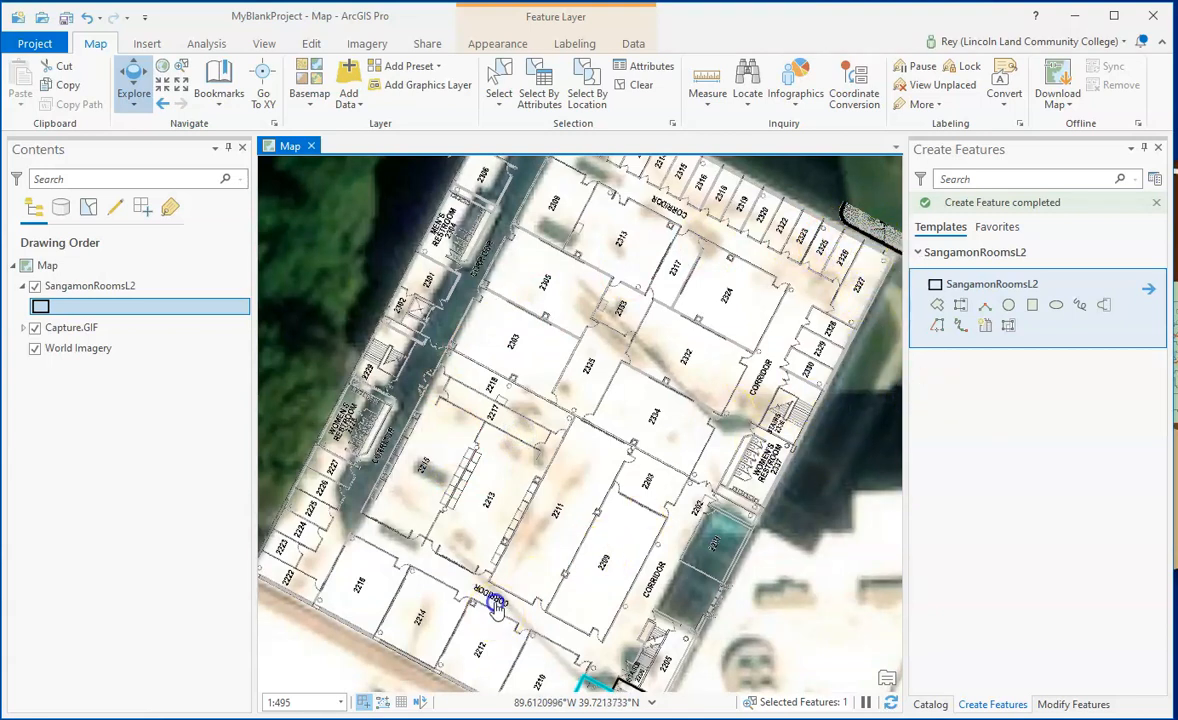
left_click_drag(489, 600, 486, 520)
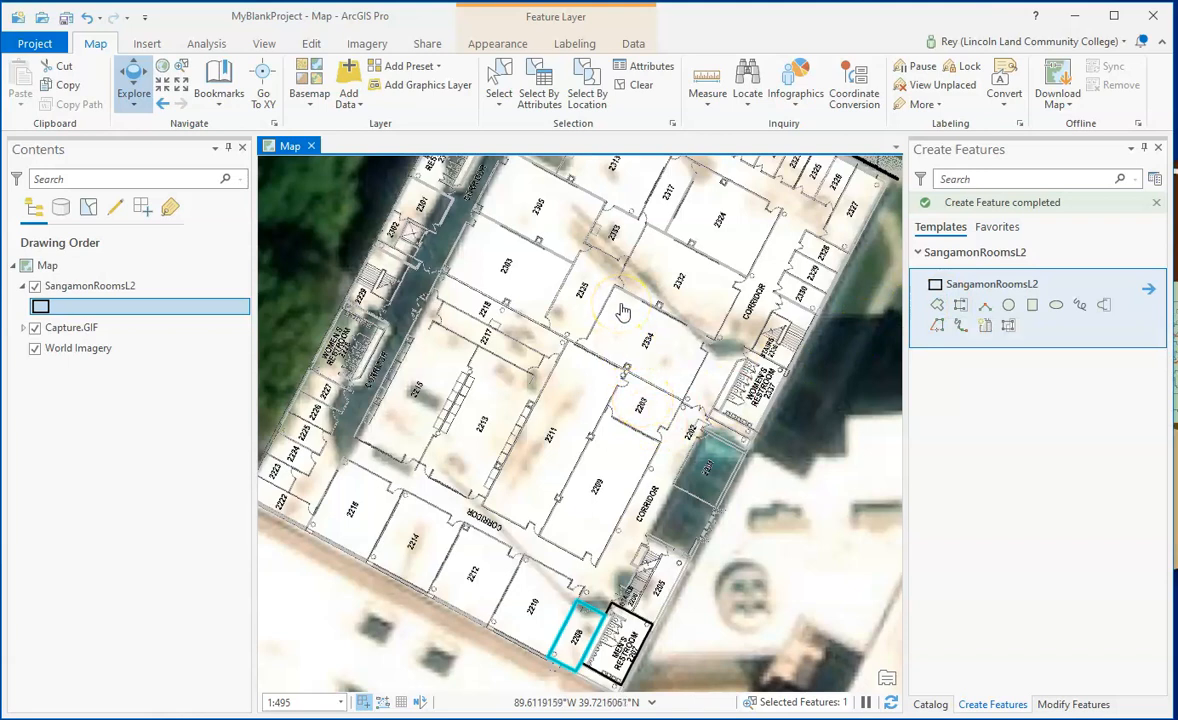
left_click_drag(603, 281, 535, 305)
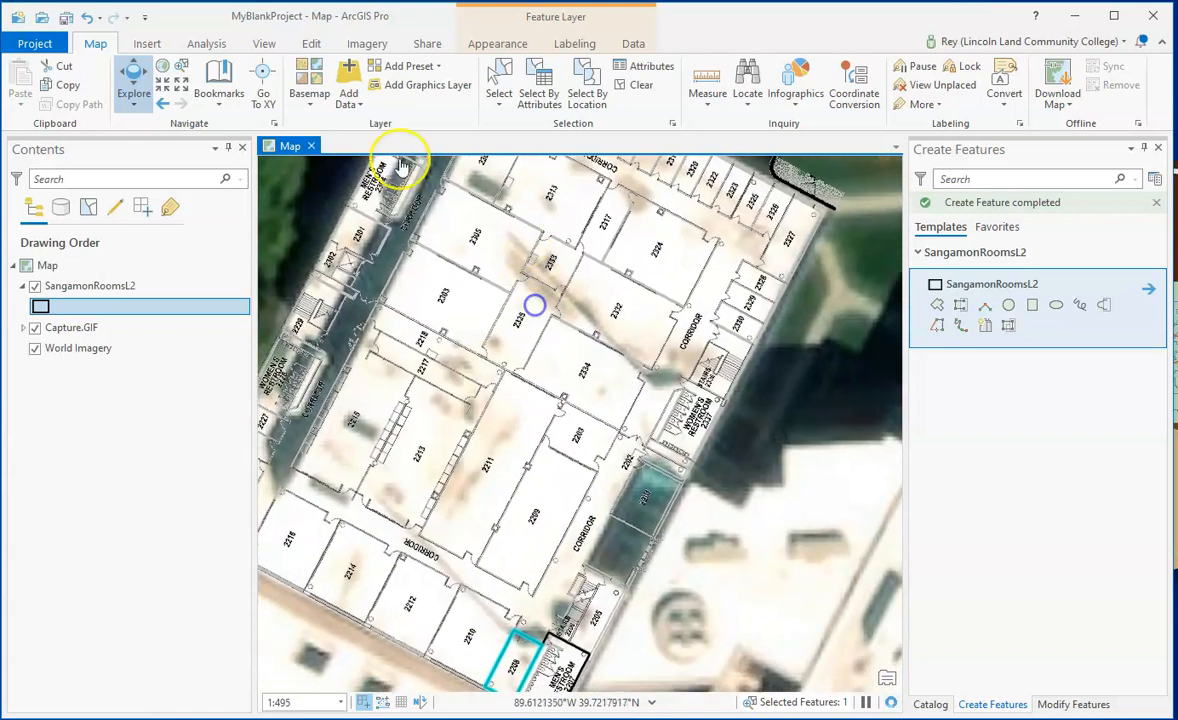
- Save all edits made to the SangamonRoomsL2 room polygons
left_click(309, 45)
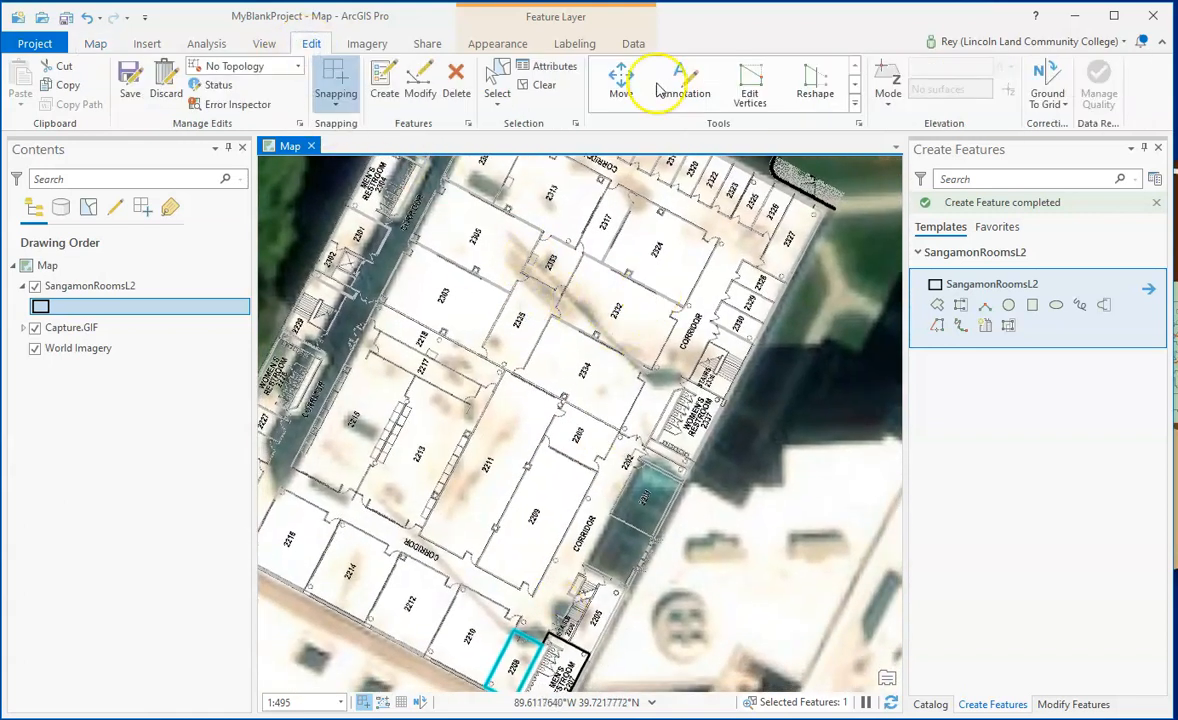
left_click(752, 90)
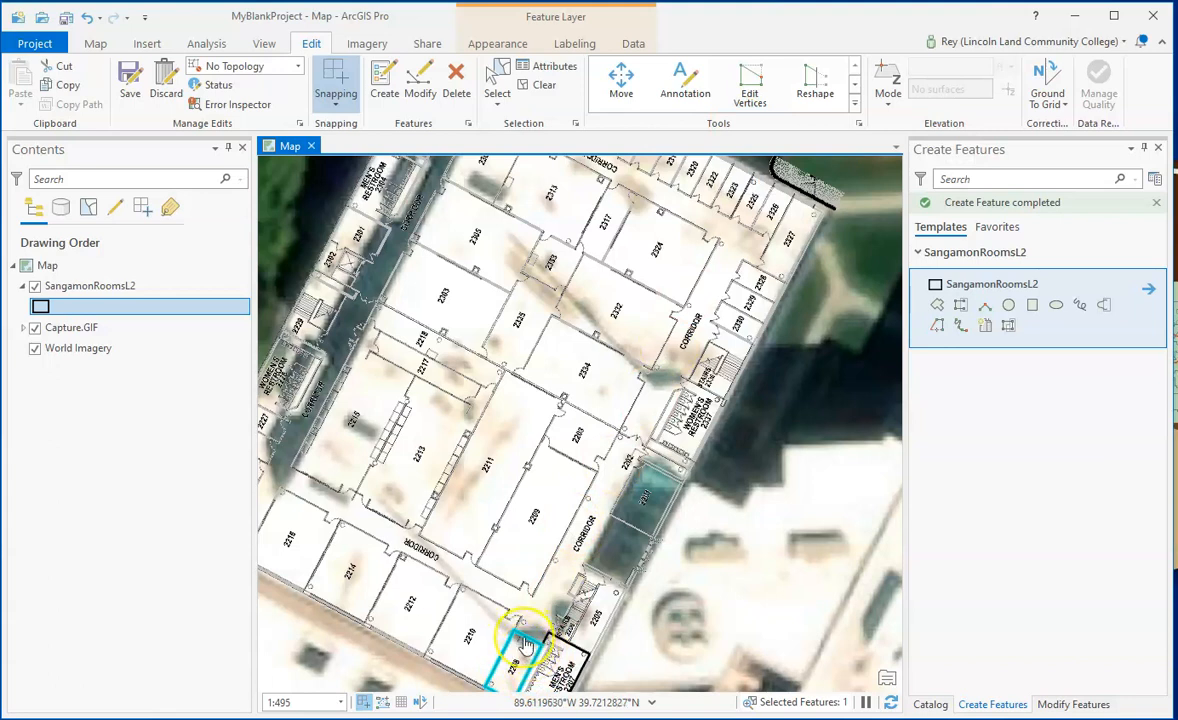
left_click_drag(539, 526, 614, 342)
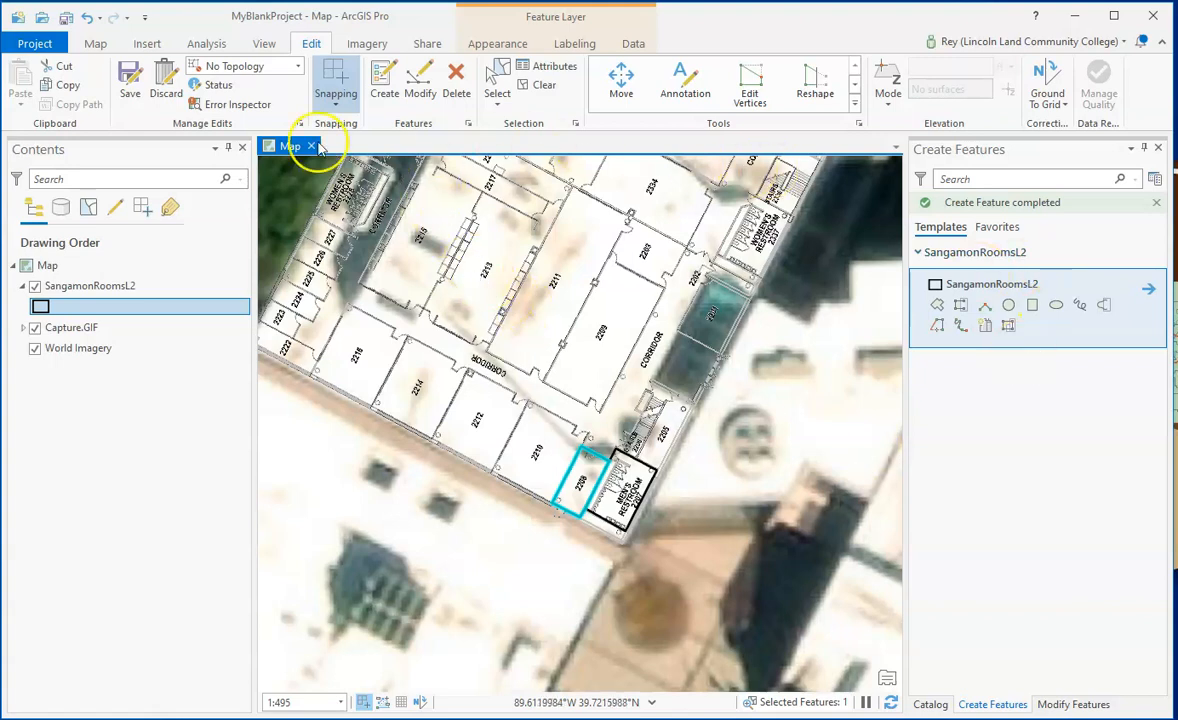
left_click(130, 95)
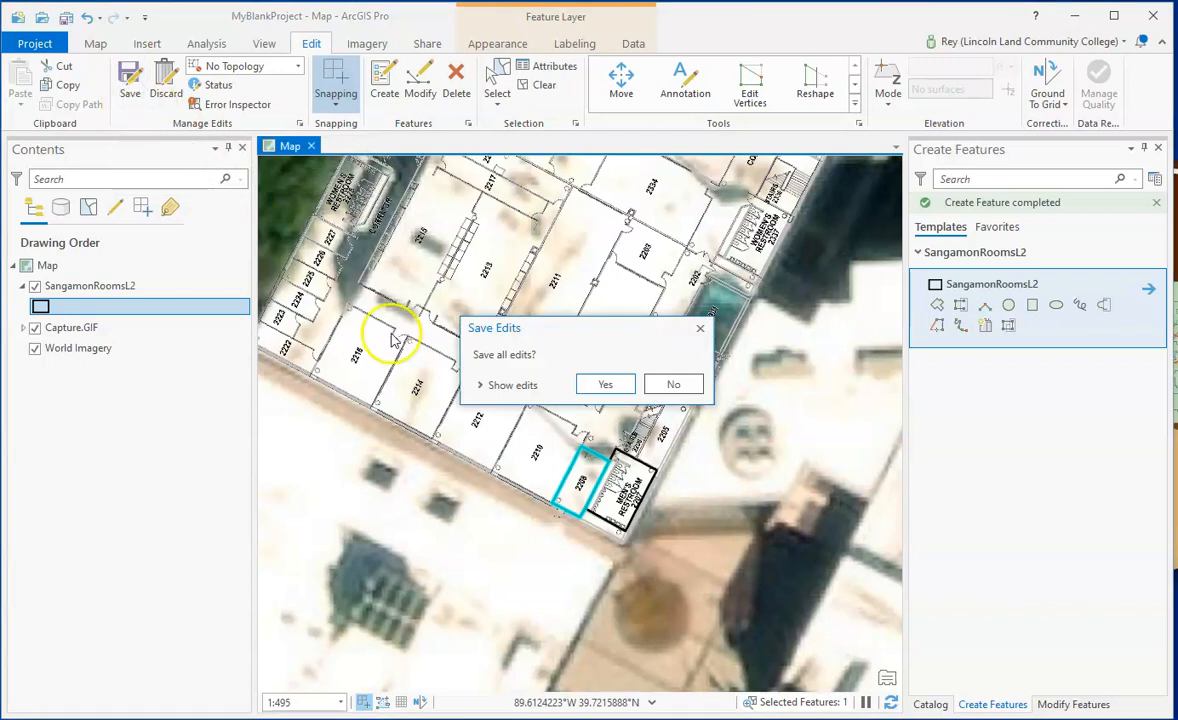
left_click(603, 402)
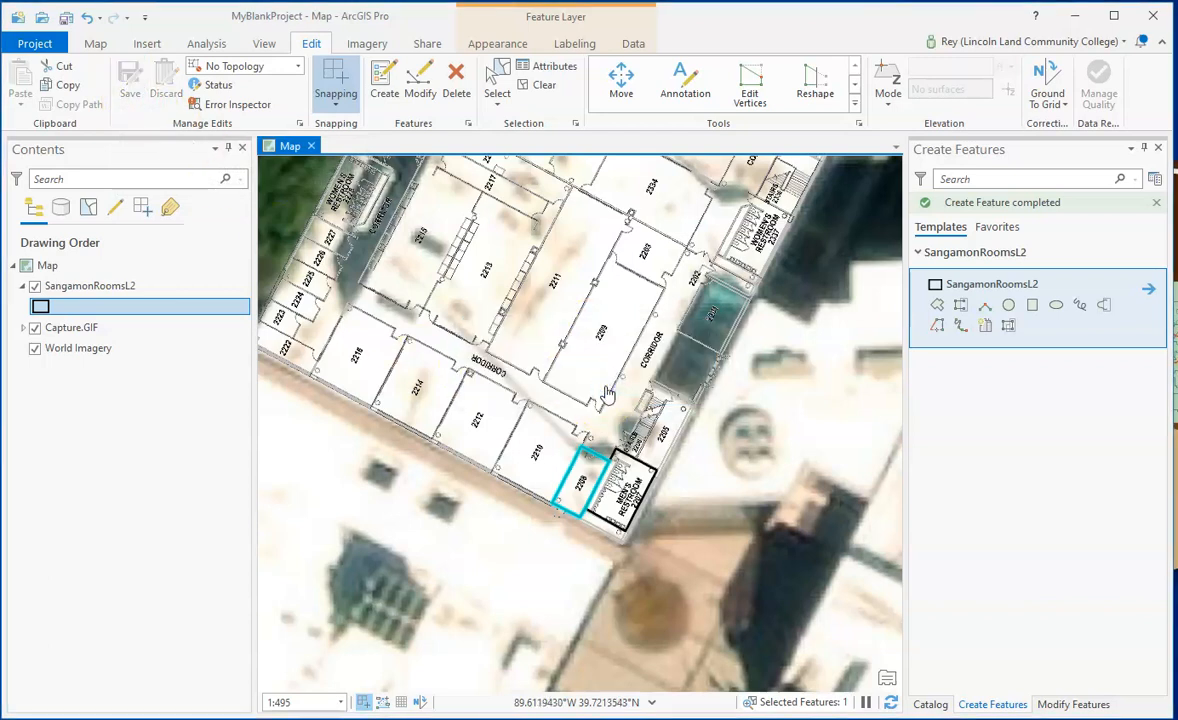
- Open the SangamonRoomsL2 attribute table to review the polygon records and close it again
left_click(866, 374)
left_click(845, 284)
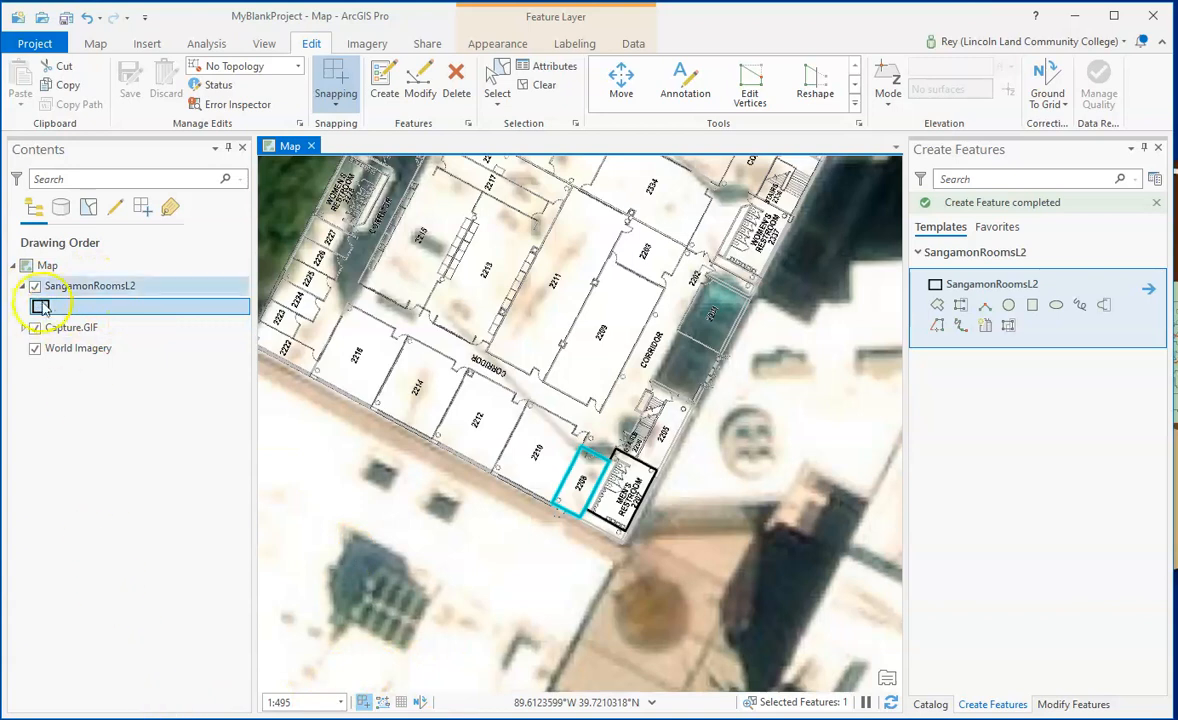
right_click(90, 285)
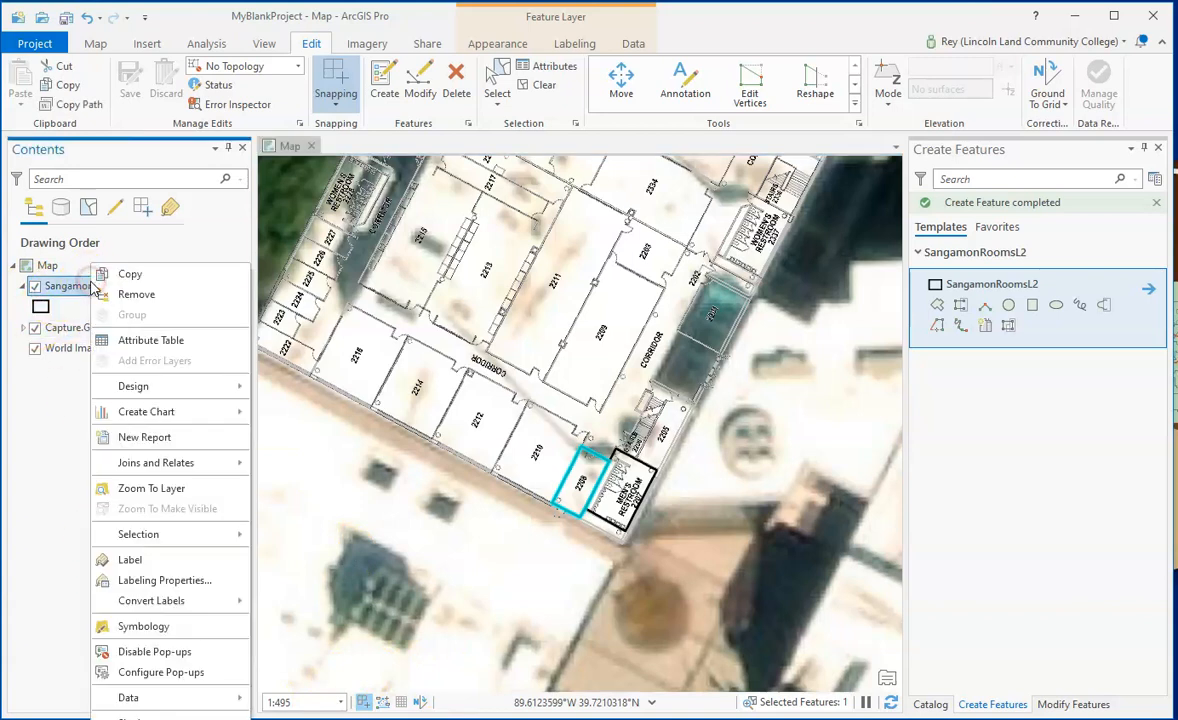
left_click(139, 343)
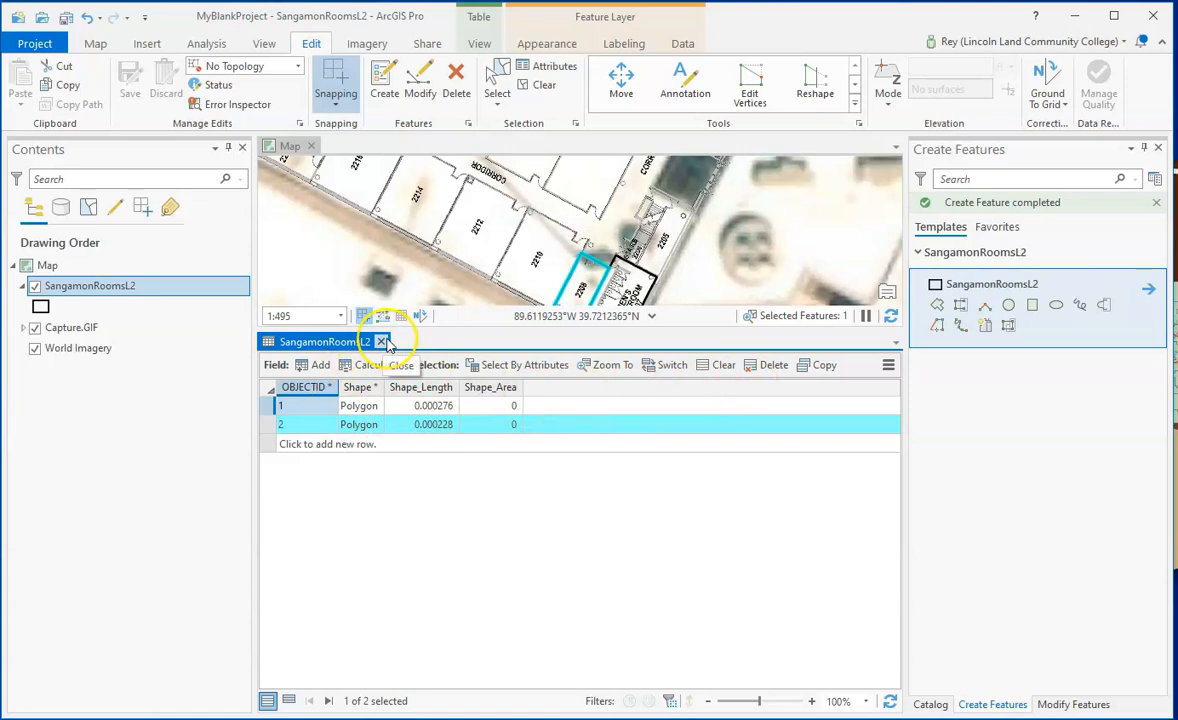
left_click(382, 342)
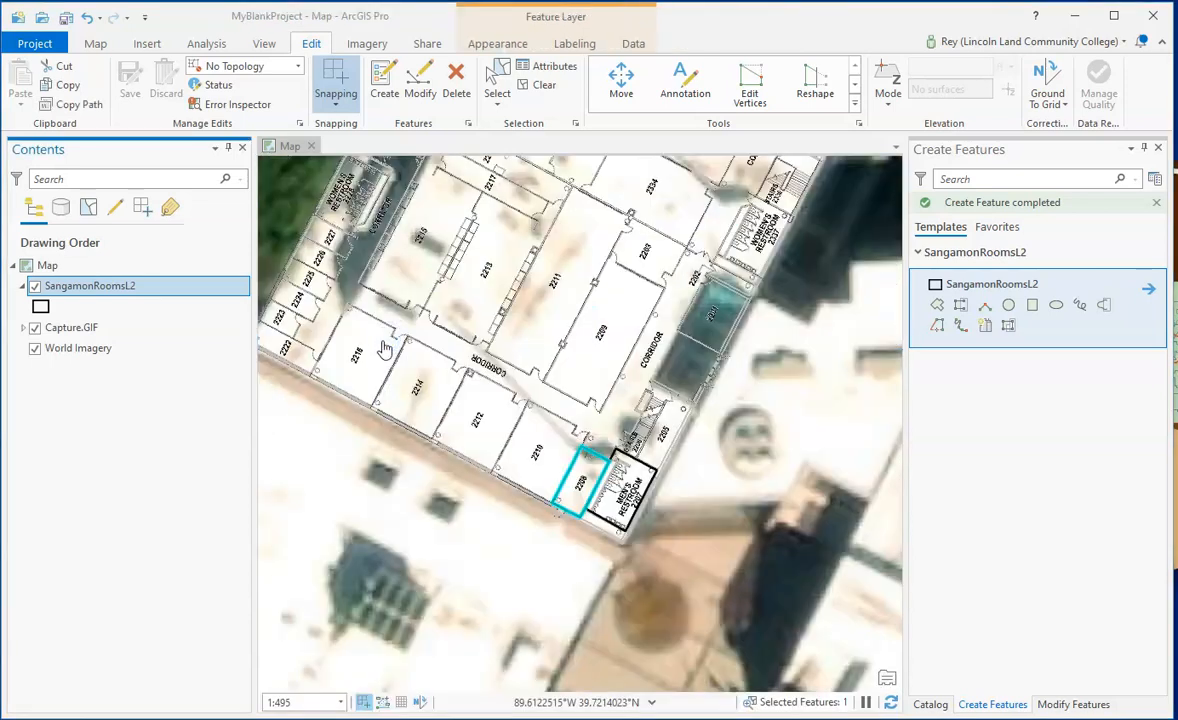
left_click_drag(552, 270, 552, 420)
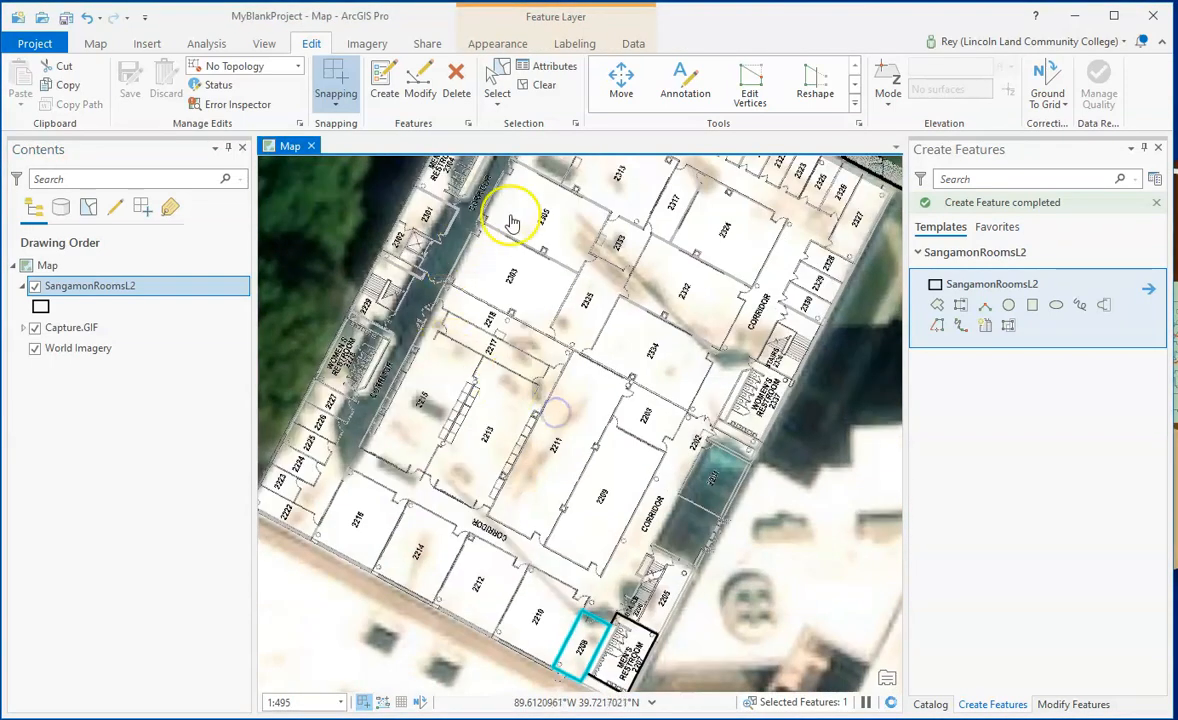